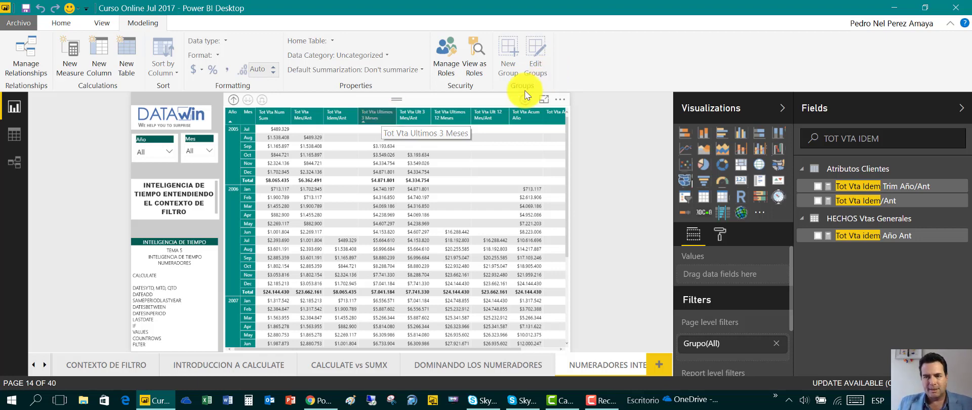
- Search the fields for "TOT VTA UL" and open the formula of the measure Tot Vta Ultimos 3 Meses
drag(921, 142, 811, 145)
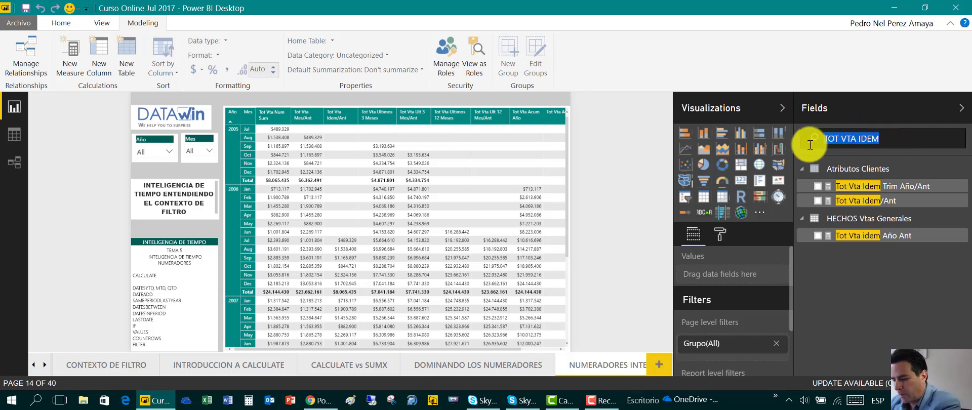
text(TOT)
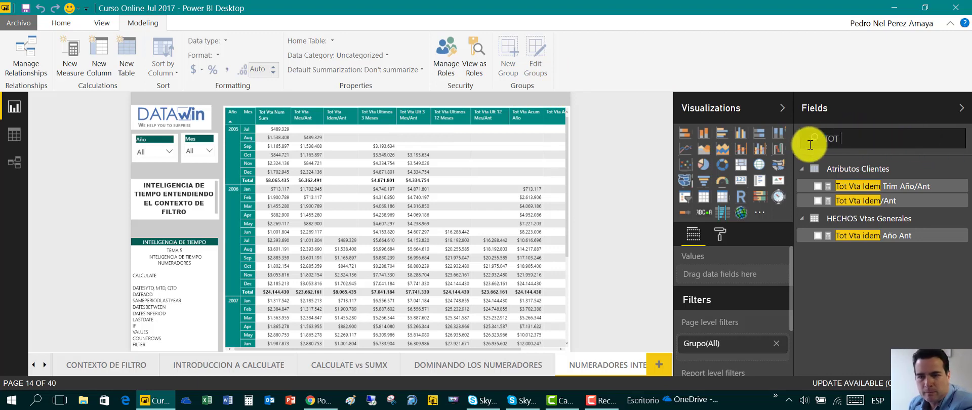
text( VTA UL)
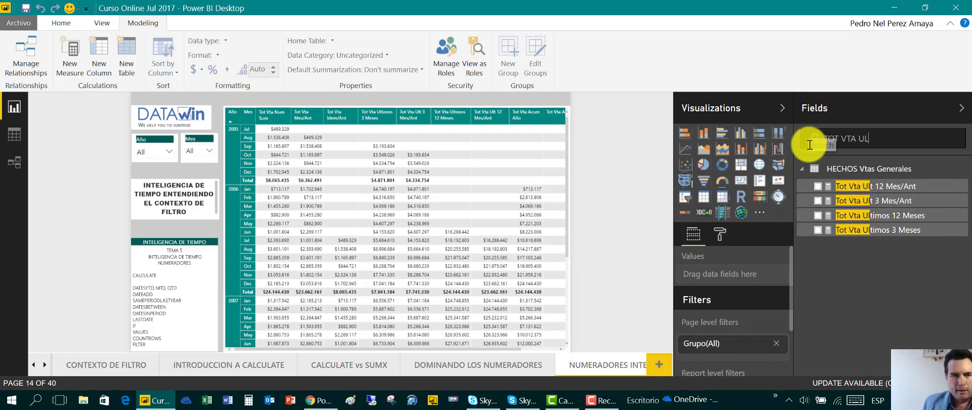
click(866, 233)
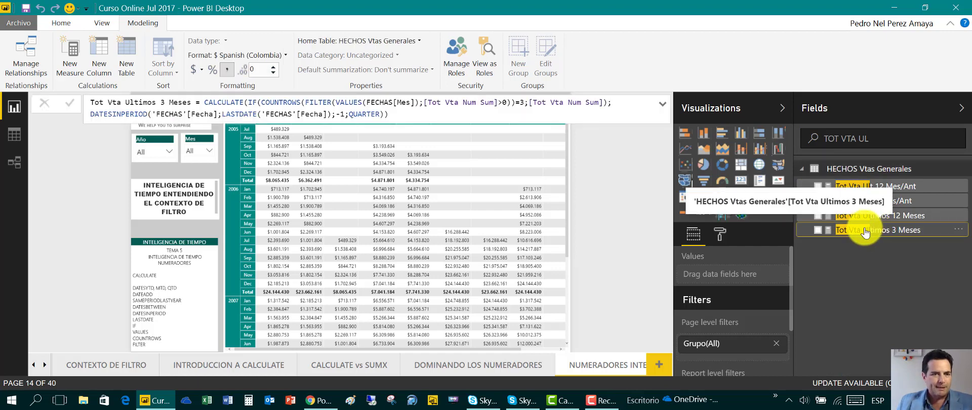
- Examine the IF expression inside the measure's CALCULATE, including its [Tot Vta Num Sum] test and returned value
click(417, 114)
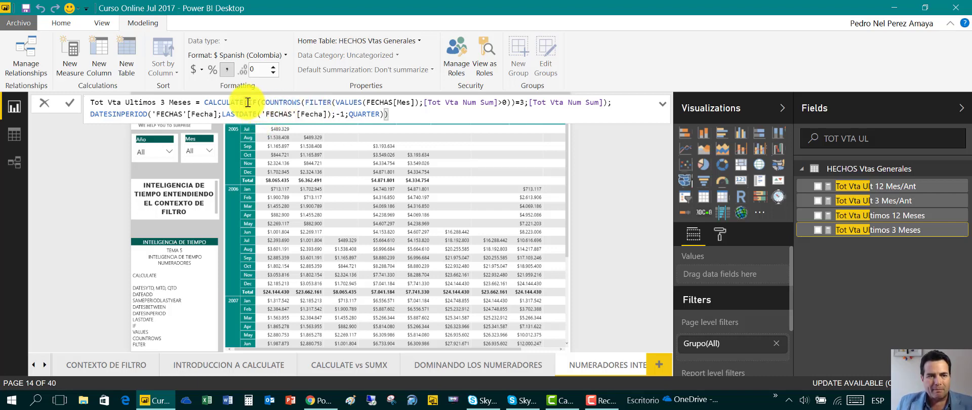
drag(248, 102, 610, 103)
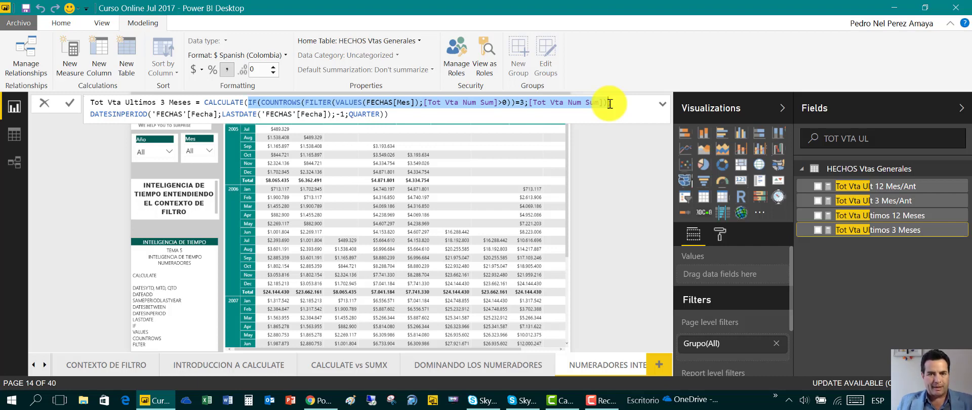
drag(530, 103, 602, 104)
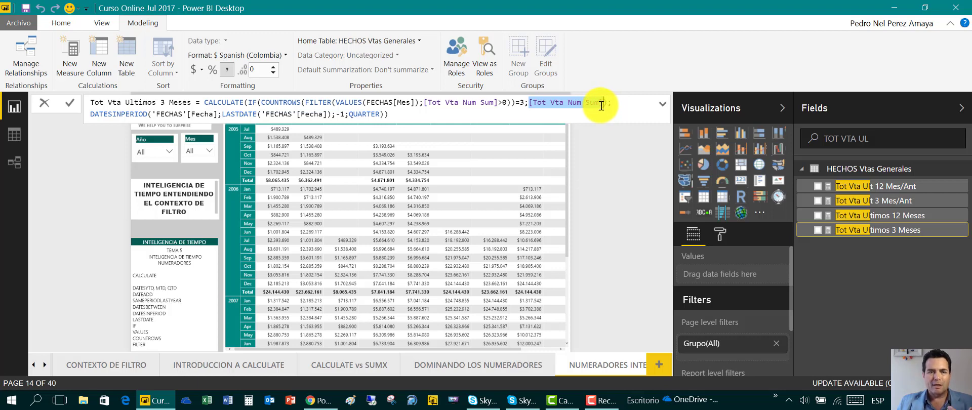
click(253, 103)
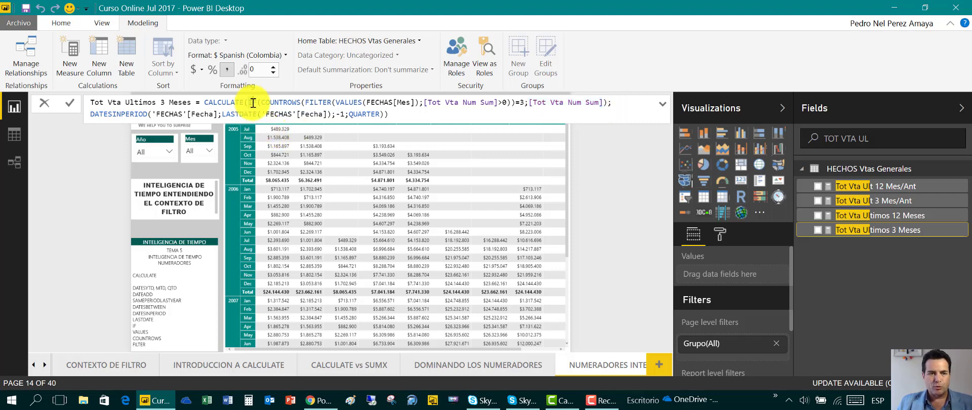
click(257, 103)
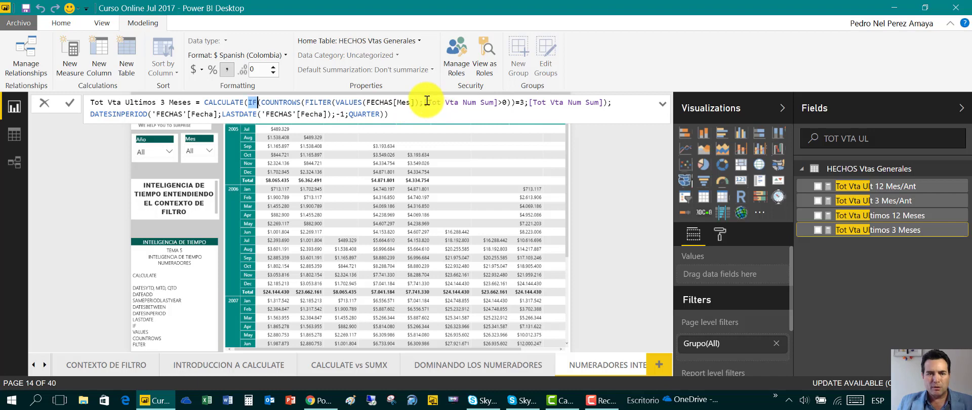
drag(425, 102, 498, 104)
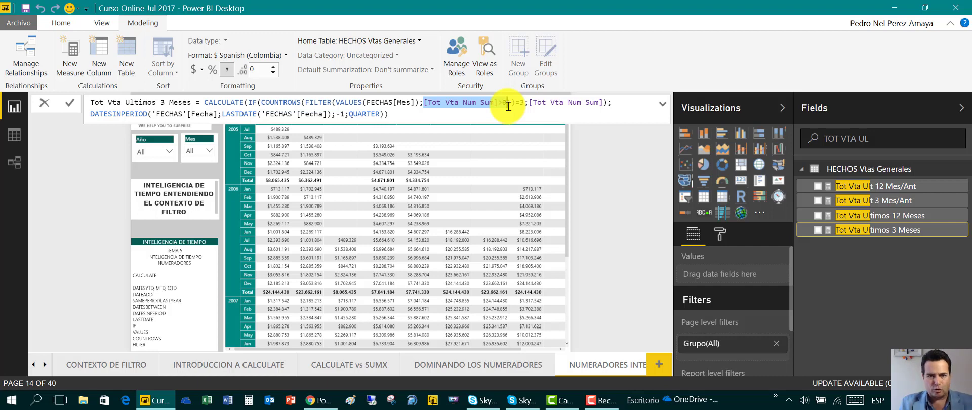
click(513, 110)
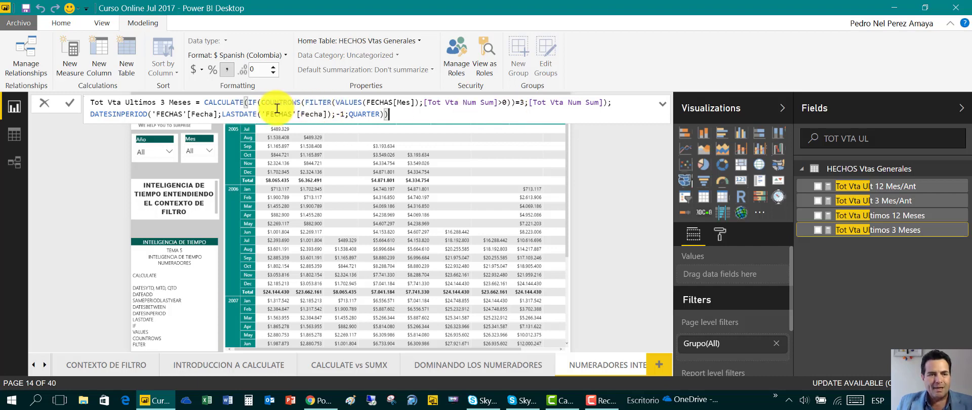
drag(250, 105, 270, 104)
drag(366, 102, 610, 104)
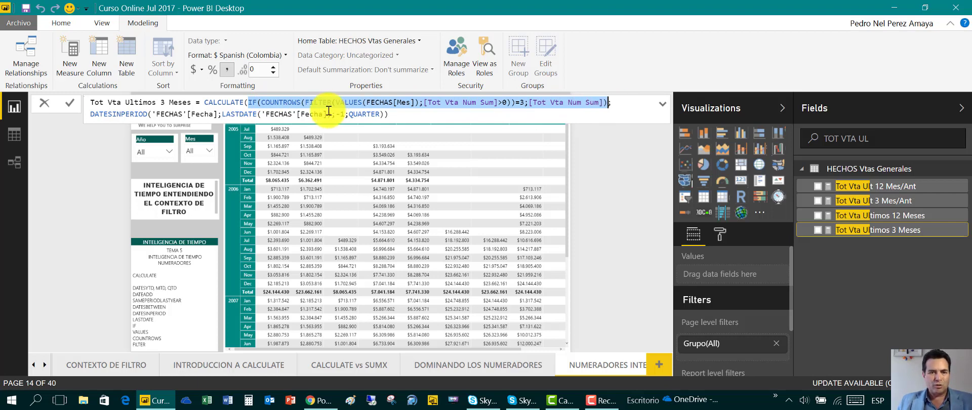
- Examine how COUNTROWS and FILTER over VALUES(FECHAS[Mes]) form the =3 condition that returns [Tot Vta Num Sum]
double_click(271, 102)
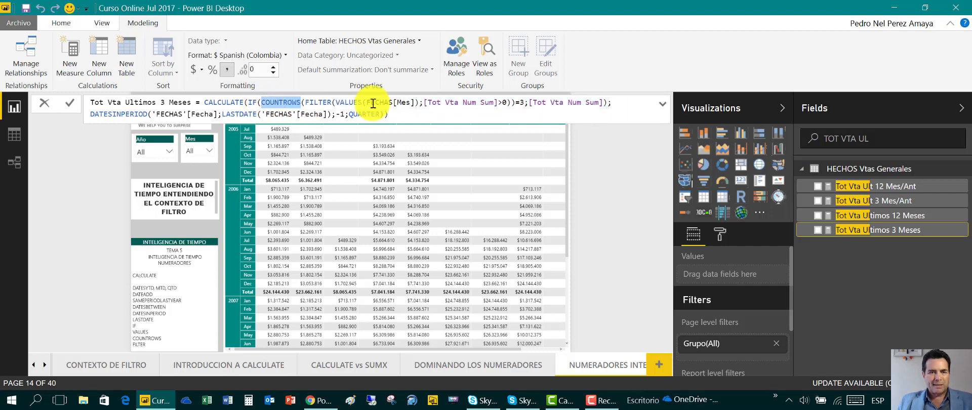
drag(335, 103, 508, 104)
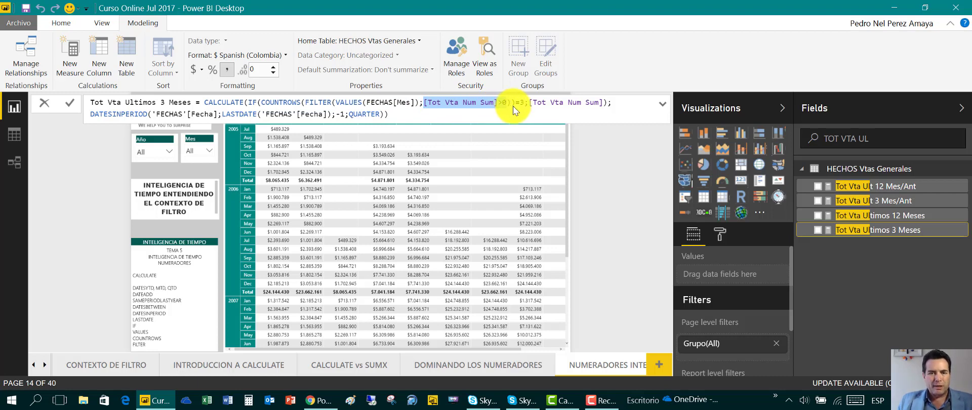
click(512, 104)
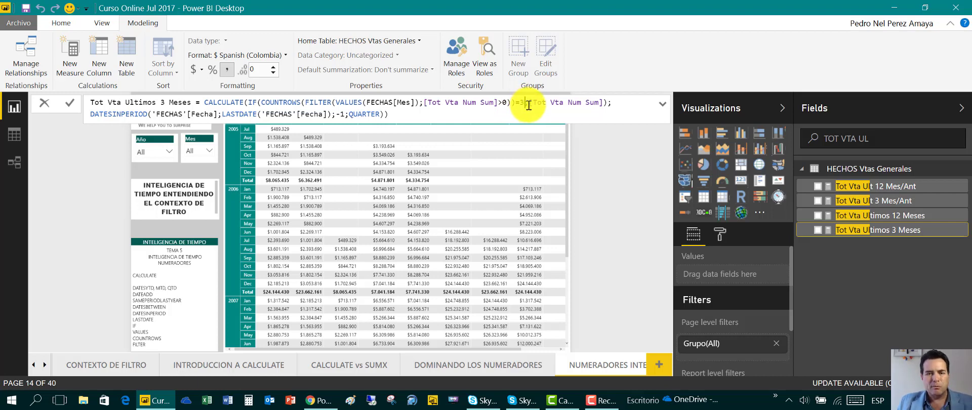
drag(529, 103, 605, 108)
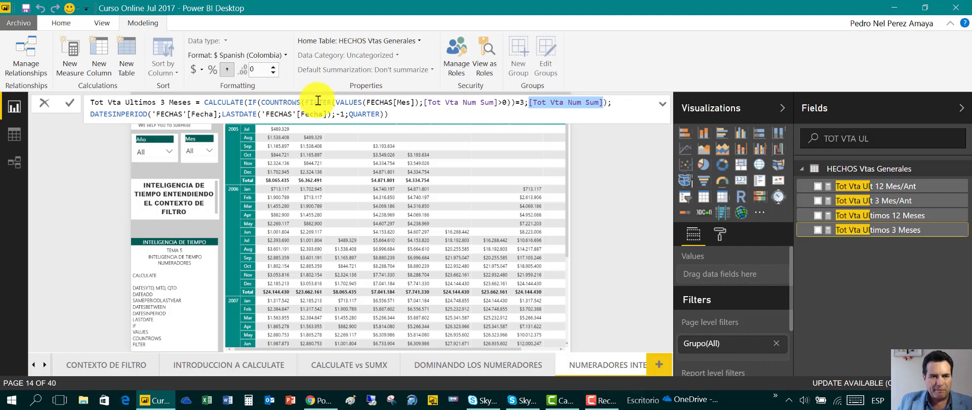
drag(306, 103, 511, 105)
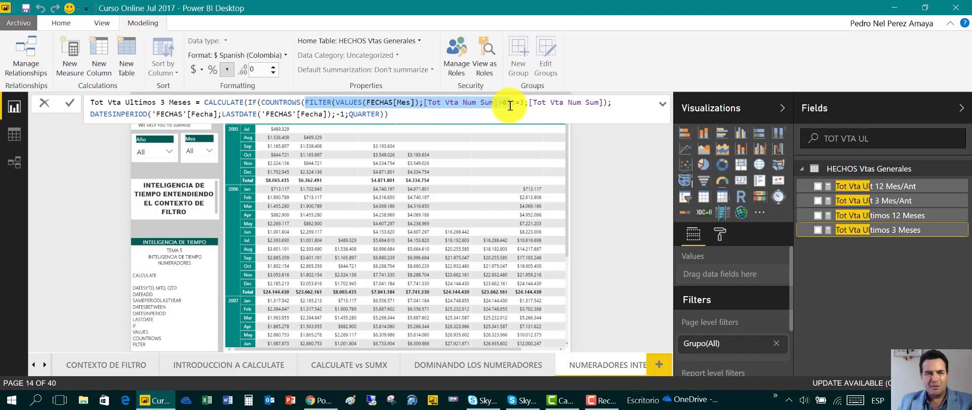
click(511, 105)
drag(516, 104, 263, 104)
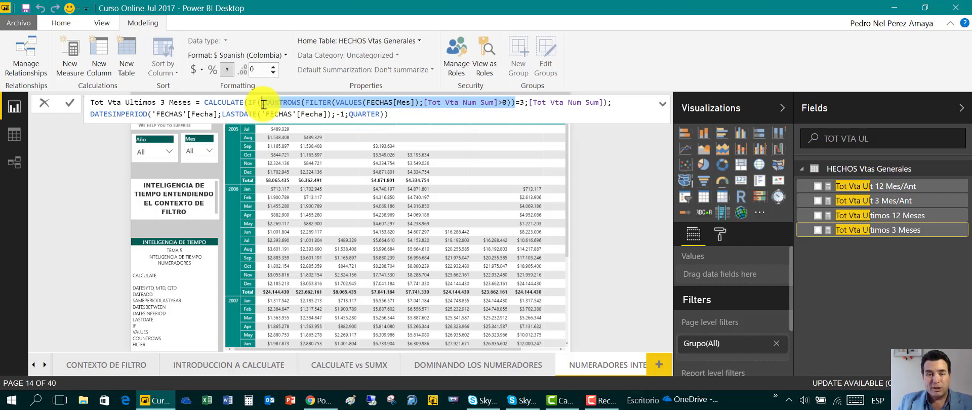
drag(530, 104, 607, 104)
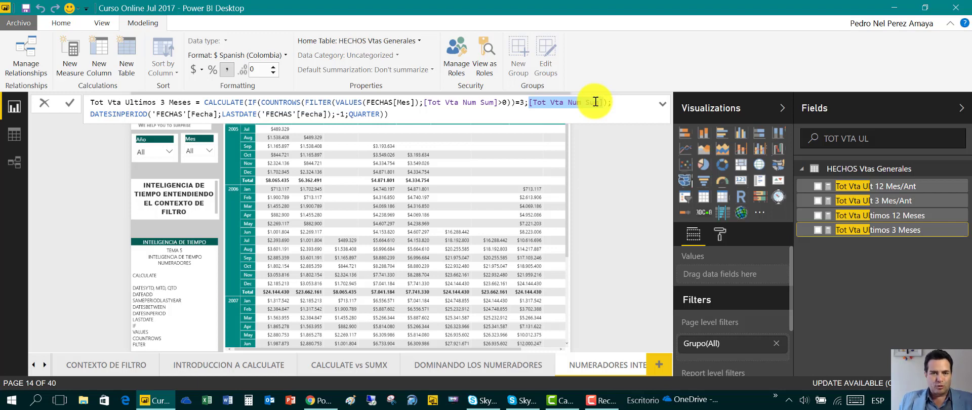
click(604, 182)
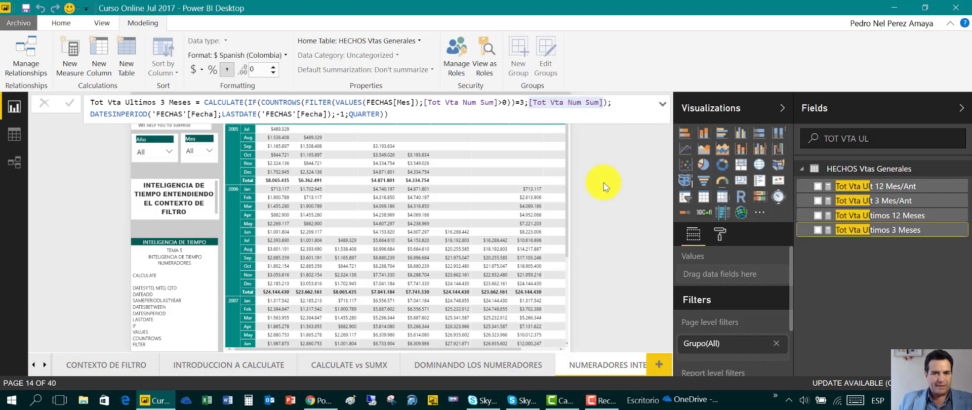
click(663, 104)
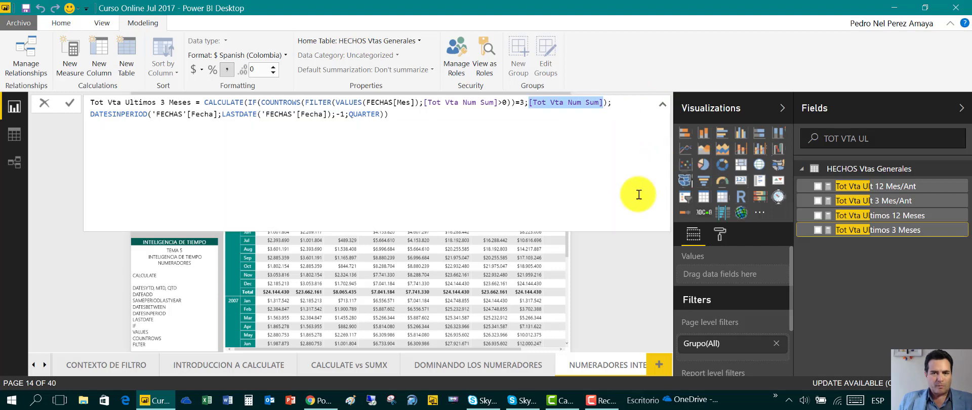
click(664, 107)
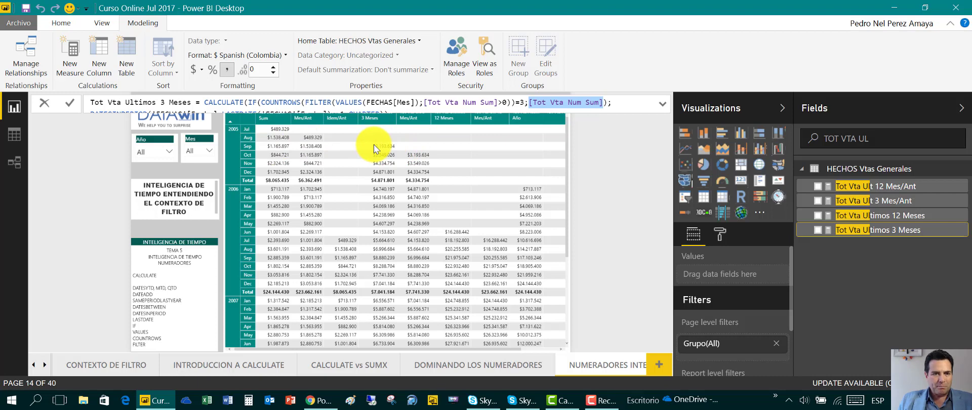
- Highlight the August, October and September 2005 rows in the matrix, ending with the whole year 2005, to compare the three-month totals
click(266, 138)
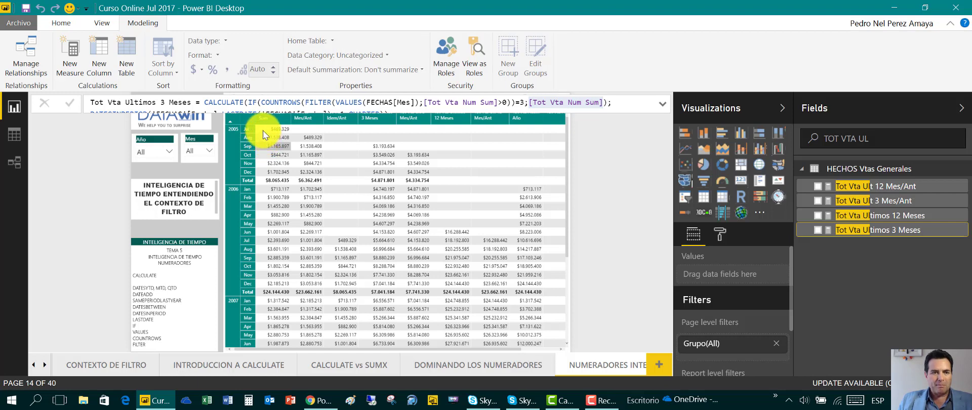
click(264, 136)
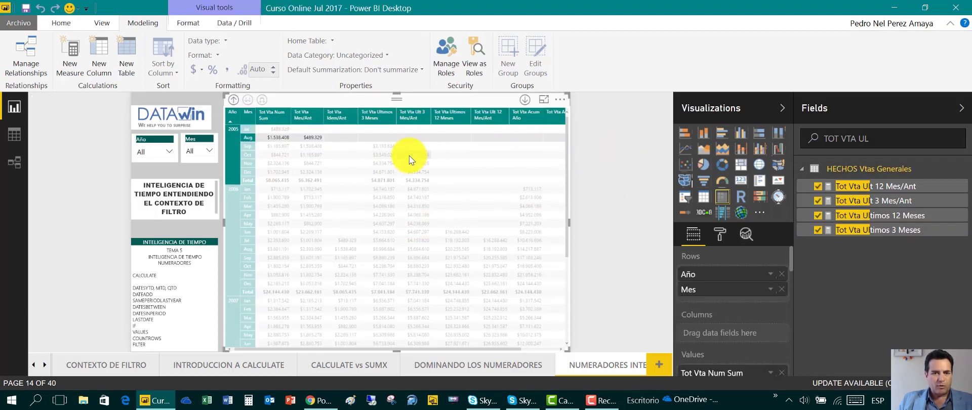
click(388, 151)
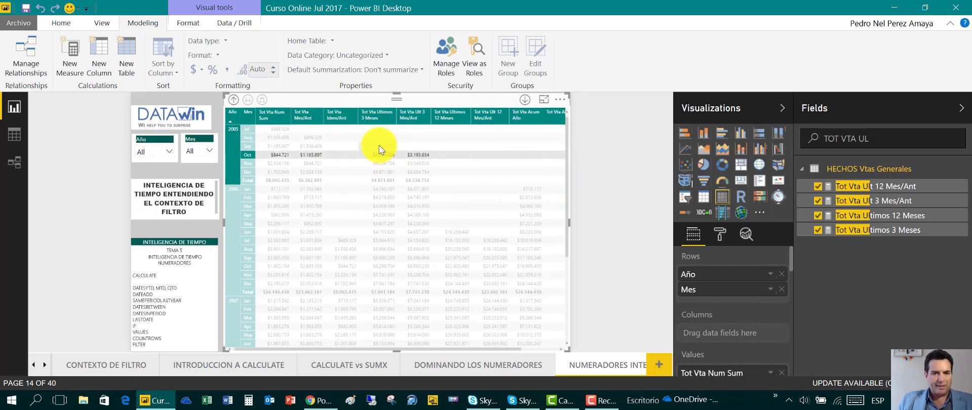
click(384, 147)
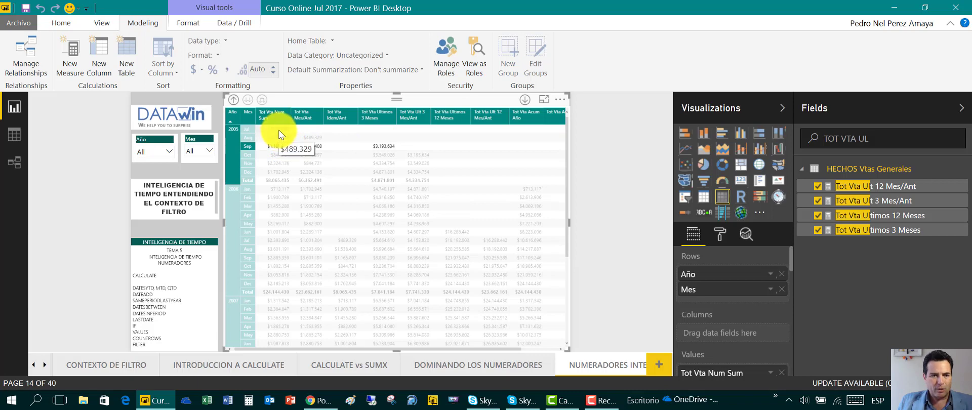
click(226, 145)
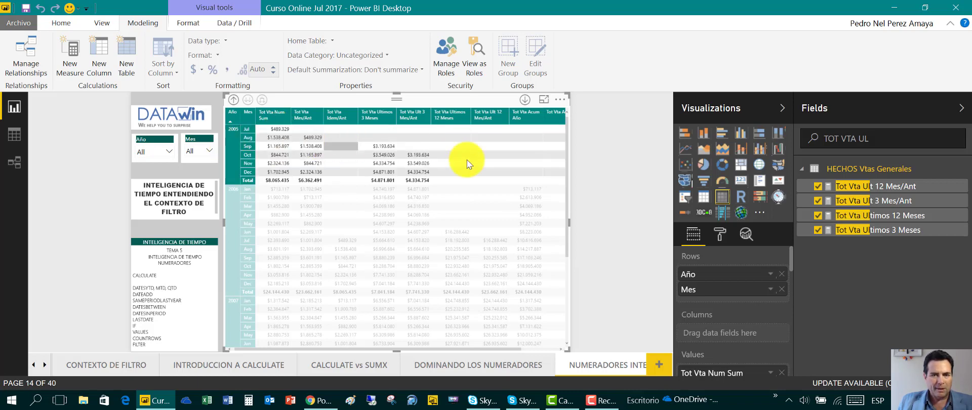
- Inspect the matrix in focus mode through the 2006 and 2007 rows, and return to the report
click(546, 104)
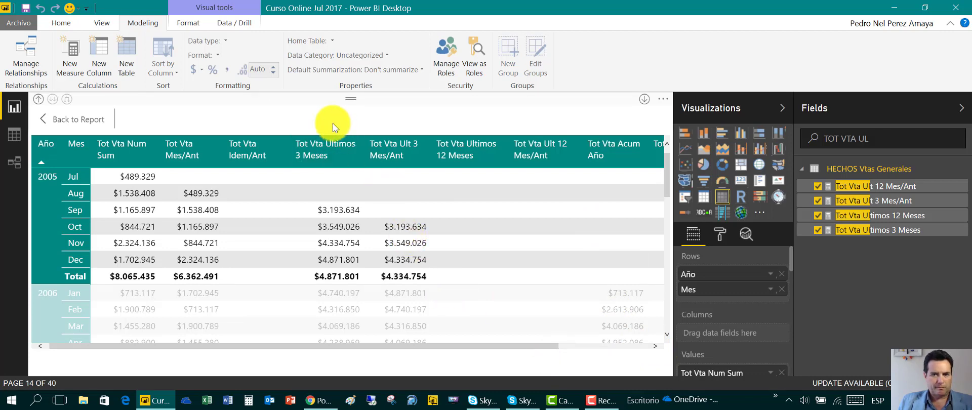
scroll(663, 242, down, 4)
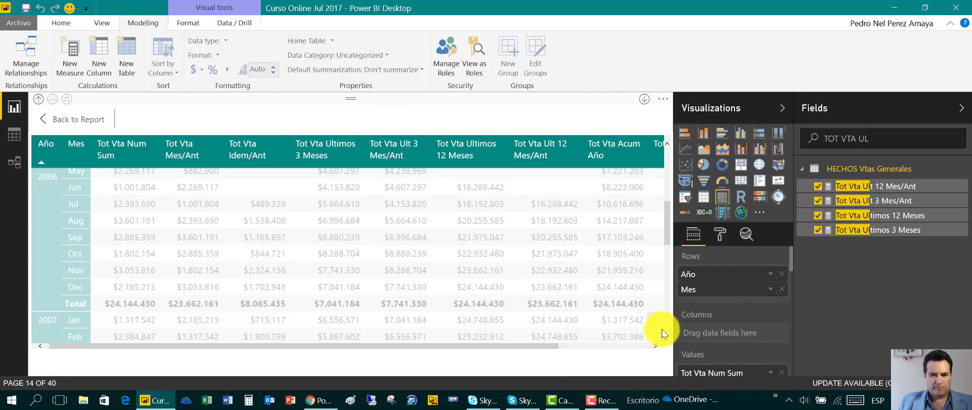
click(76, 122)
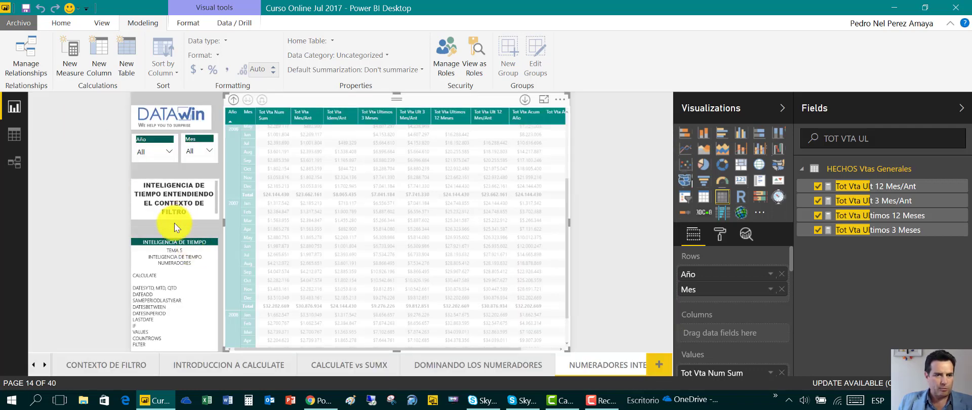
- Widen the matrix over the slicers and text boxes to the report page's left edge, and clear its row highlighting
click(174, 223)
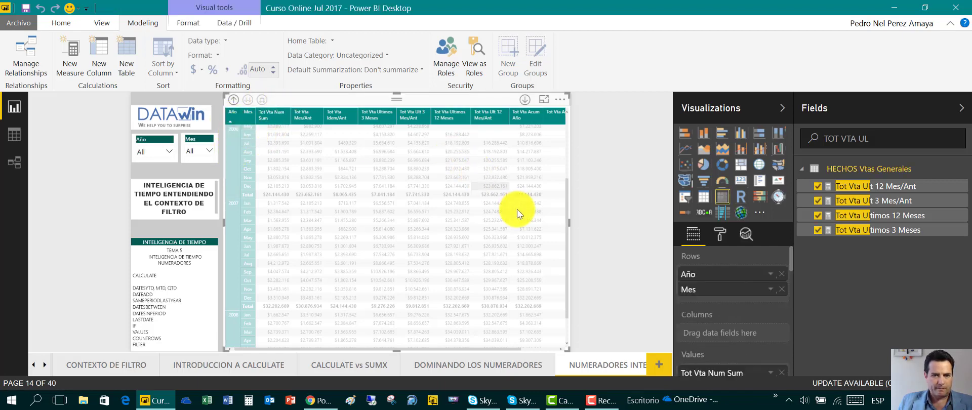
click(557, 158)
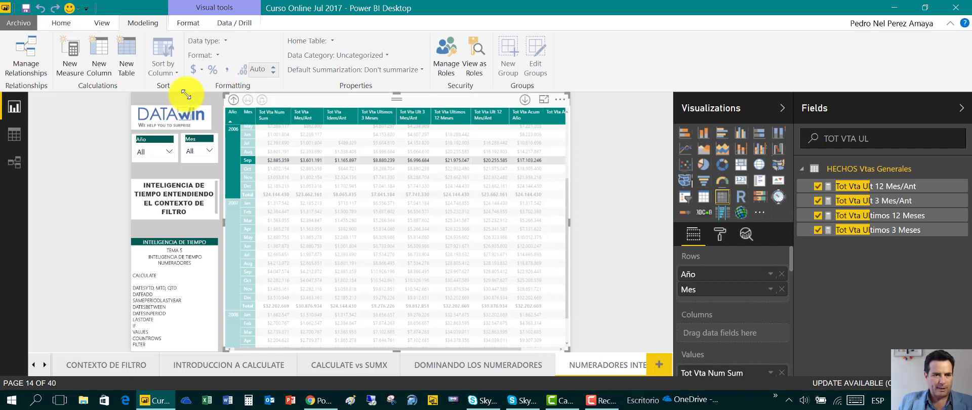
drag(137, 93, 1, 117)
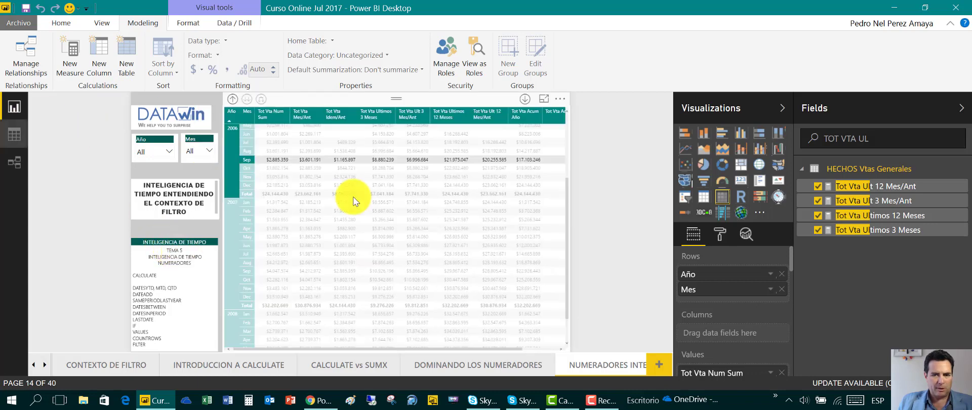
drag(174, 221, 126, 213)
click(550, 215)
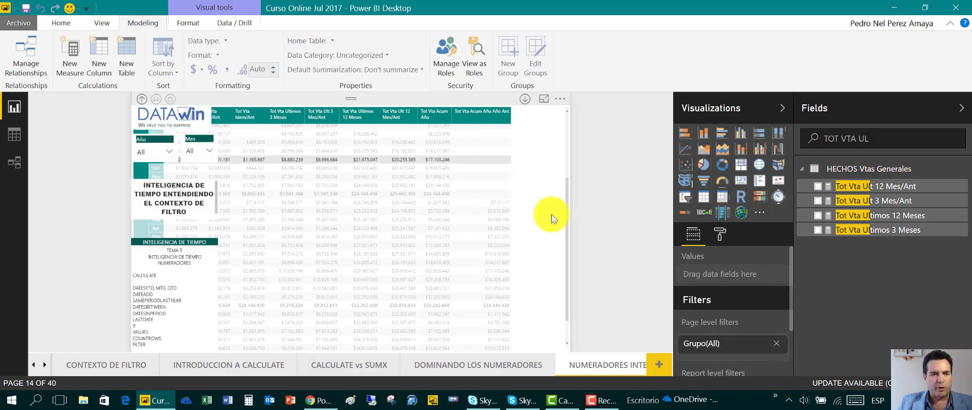
click(551, 213)
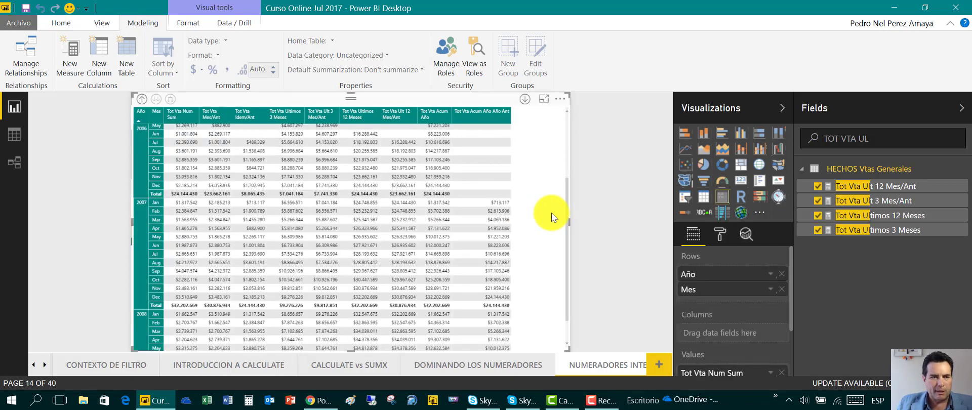
- Resize the matrix to uncover the logo, slicers and text boxes, and extend its upper edge to the report page's top
drag(132, 94, 224, 69)
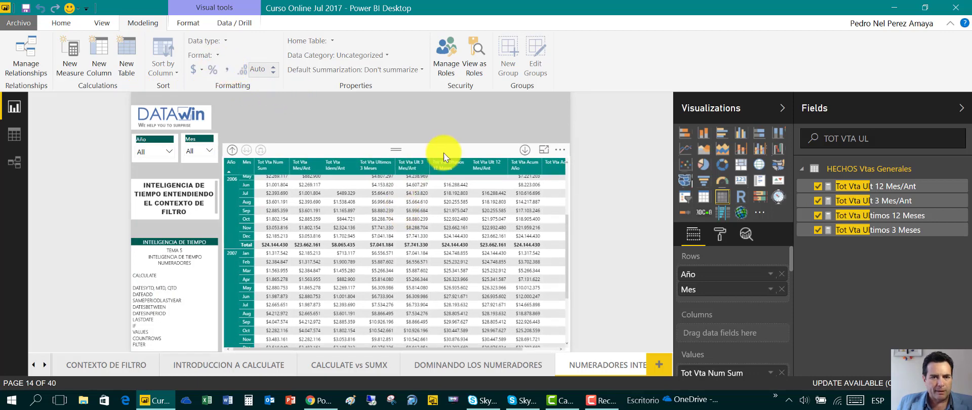
drag(396, 144, 405, 88)
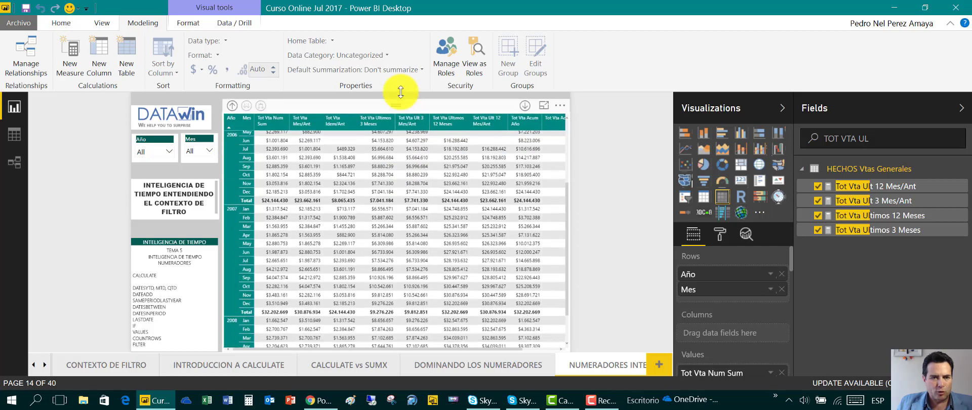
click(564, 201)
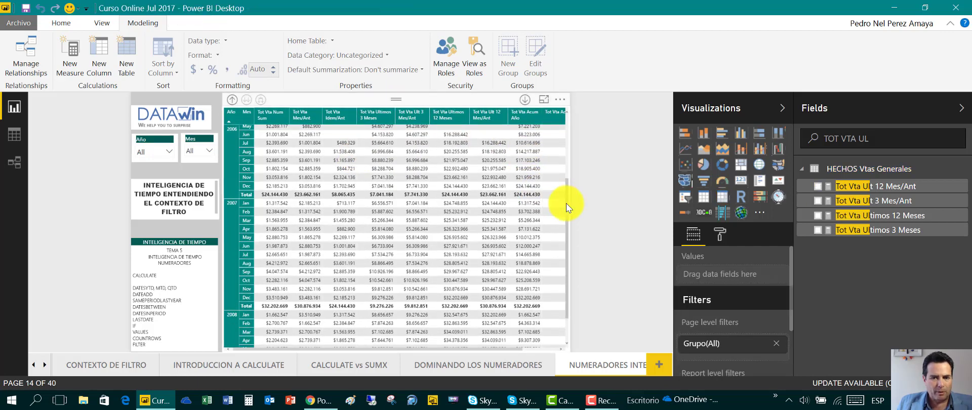
drag(566, 203, 562, 136)
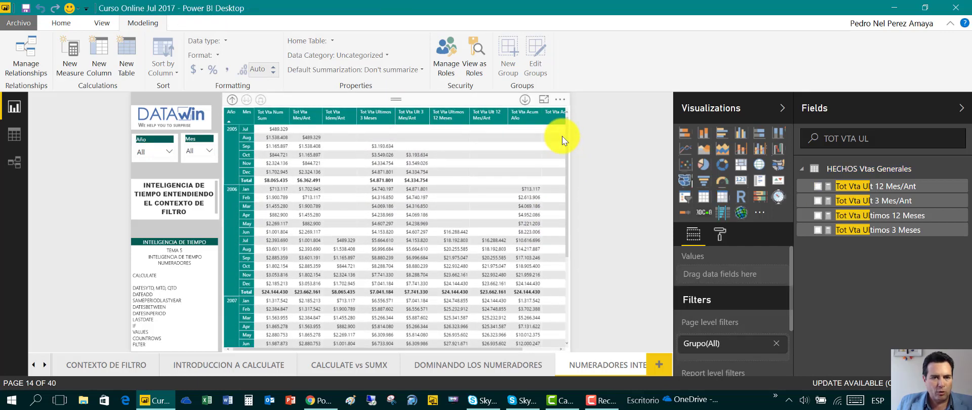
click(381, 145)
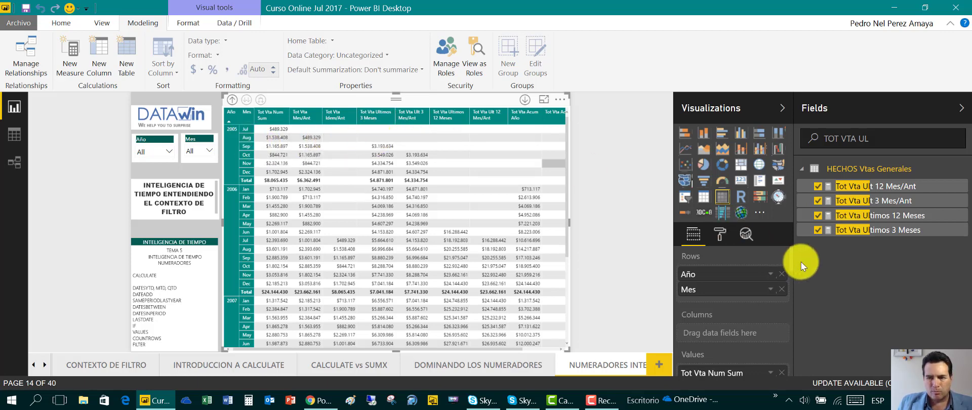
- Open the Tot Vta Ultimos 3 Meses formula and examine its VALUES(FECHAS[Mes]) and [Tot Vta Num Sum]>0 filter condition
click(841, 230)
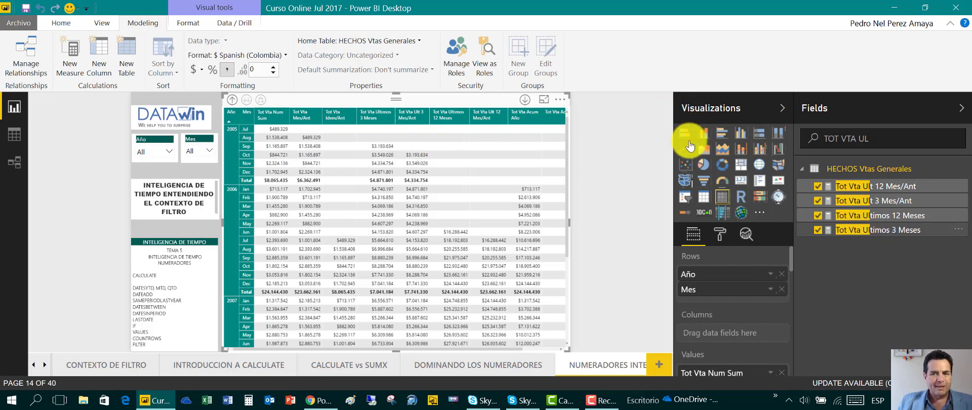
click(886, 236)
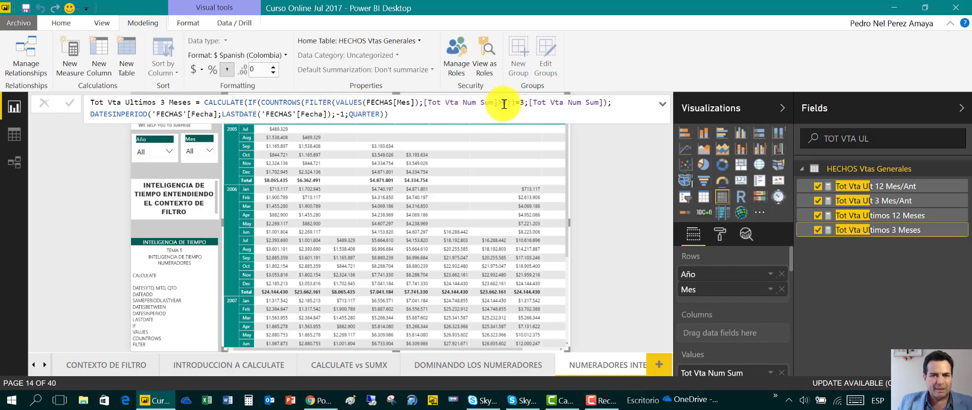
drag(507, 103, 372, 103)
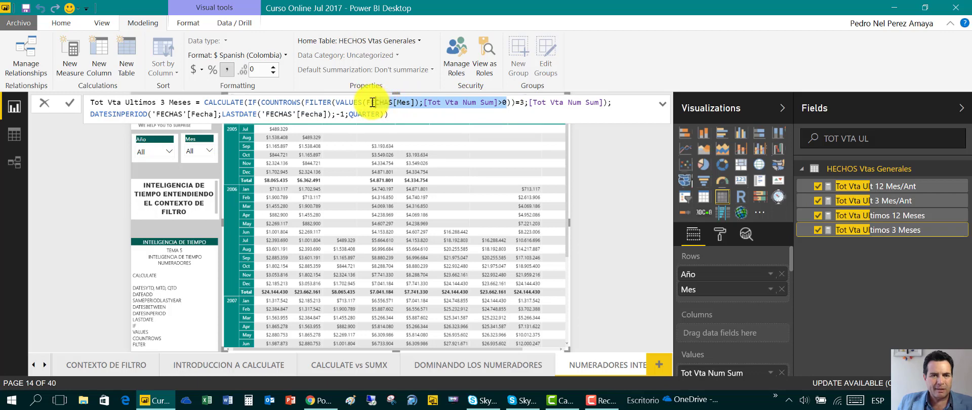
click(578, 162)
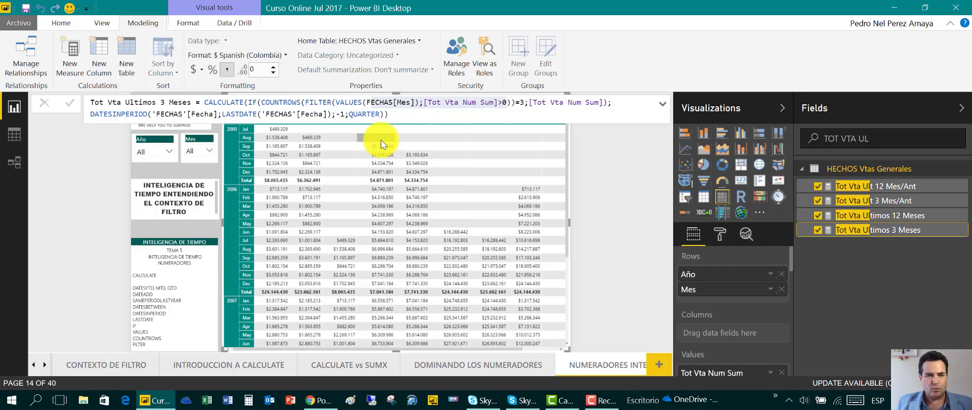
click(630, 113)
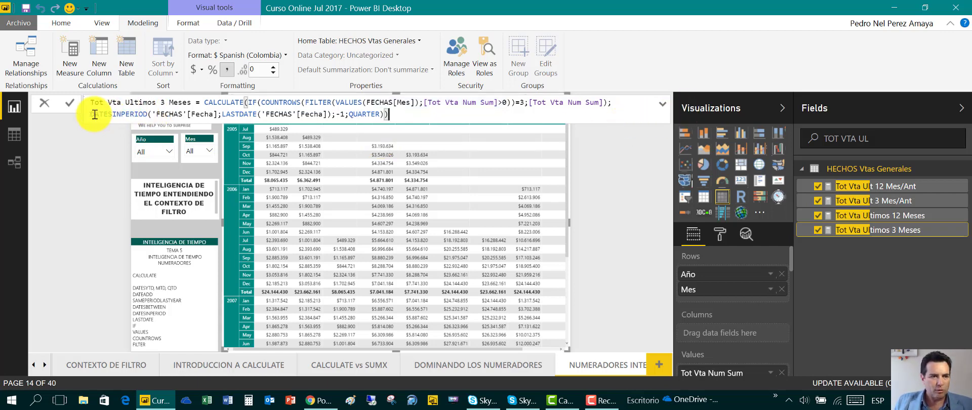
- Examine the DATESINPERIOD filter argument by argument: 'FECHAS'[Fecha], LASTDATE('FECHAS'[Fecha]), and the -1;QUARTER interval
drag(90, 114, 148, 117)
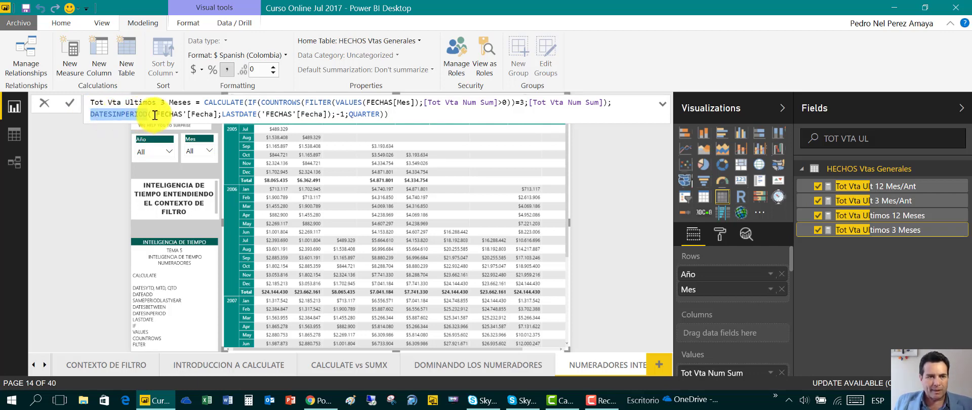
drag(152, 114, 218, 116)
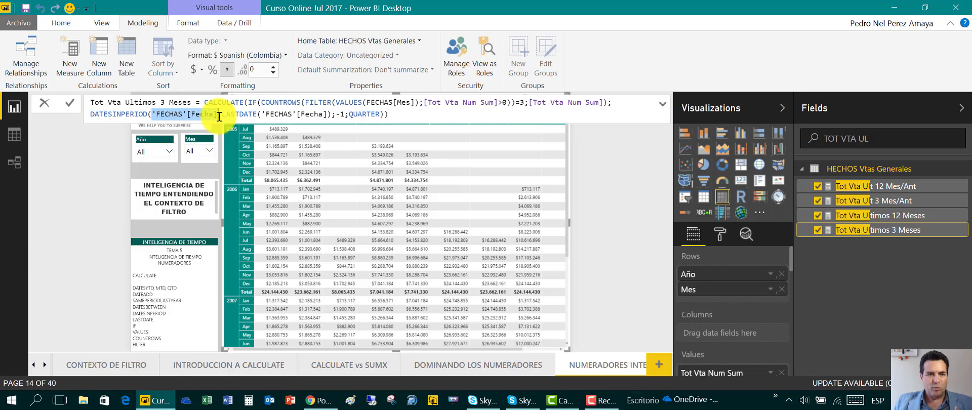
drag(219, 116, 391, 117)
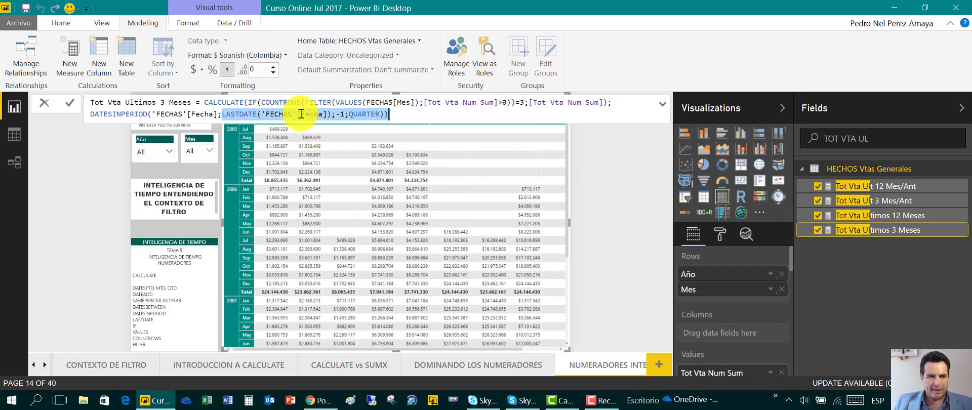
drag(336, 115, 381, 116)
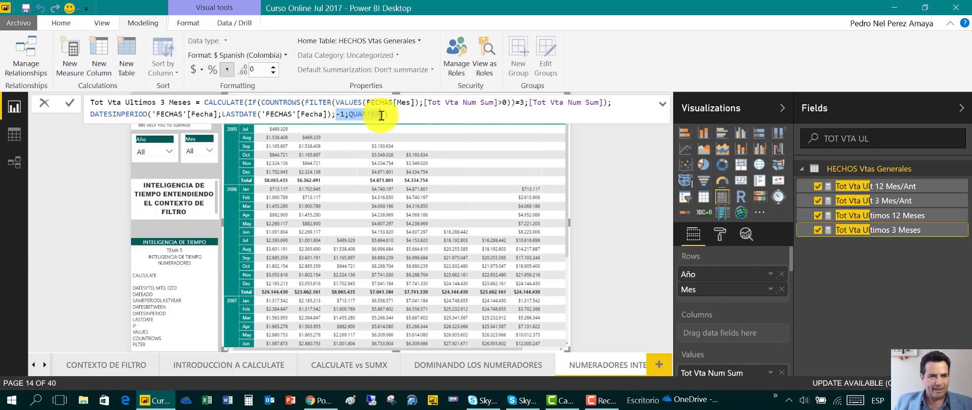
click(403, 113)
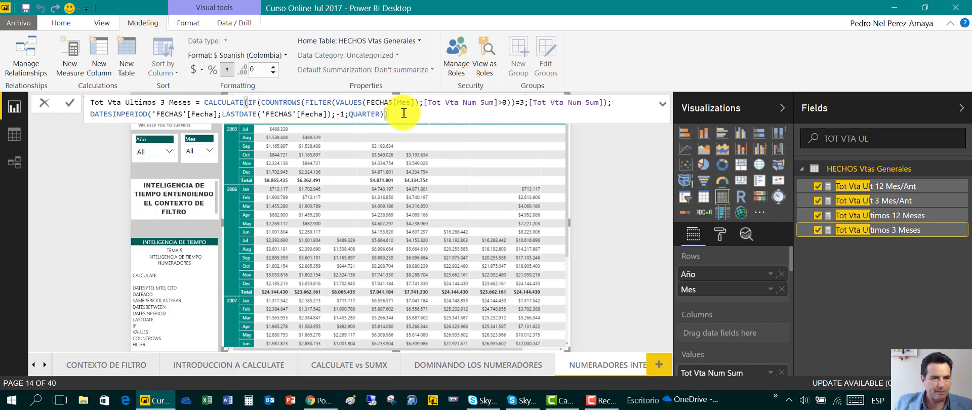
- Review LASTDATE('FECHAS'[Fecha]) as the period's reference date and check the closing parentheses of the three-month formula
click(338, 117)
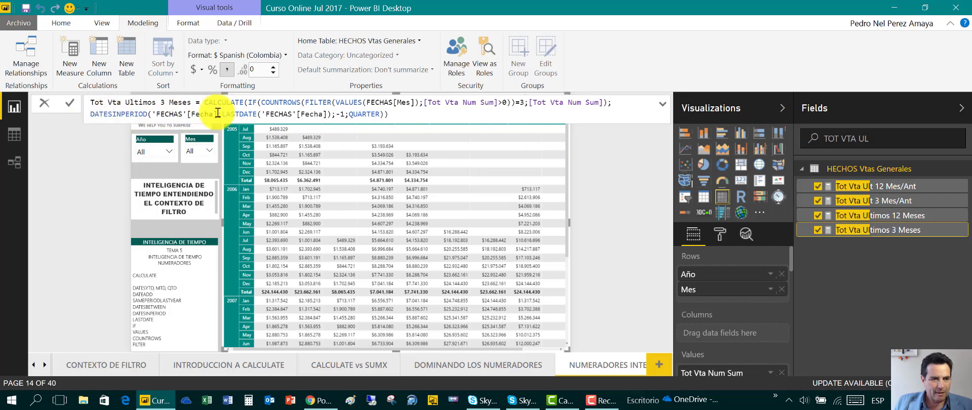
click(326, 114)
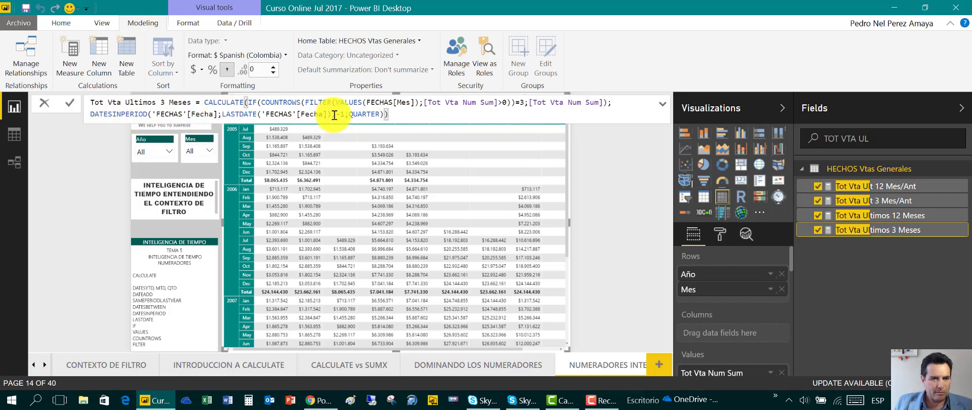
drag(270, 115, 222, 116)
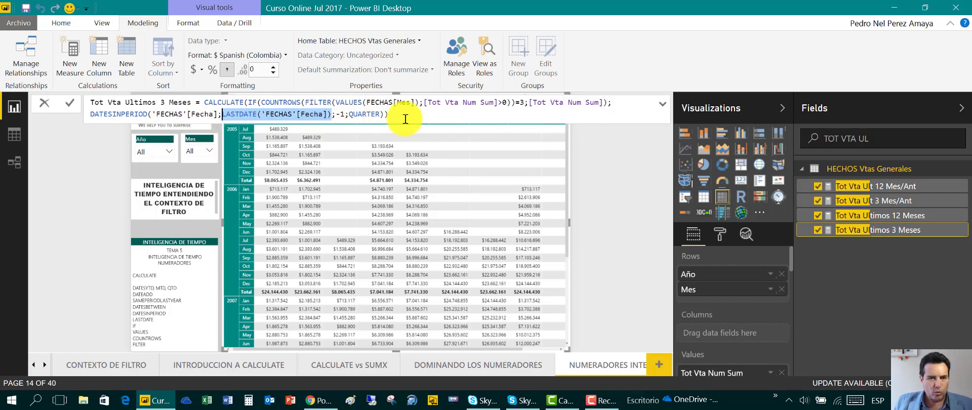
click(382, 114)
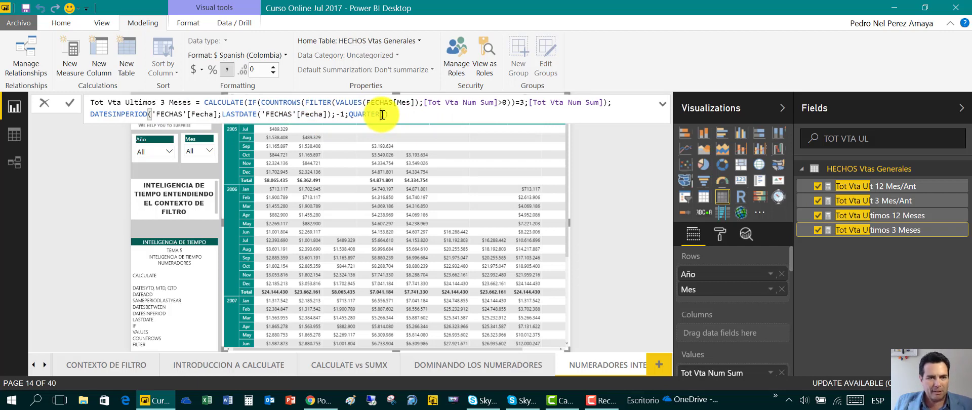
text())
key(Left)
key(Left)
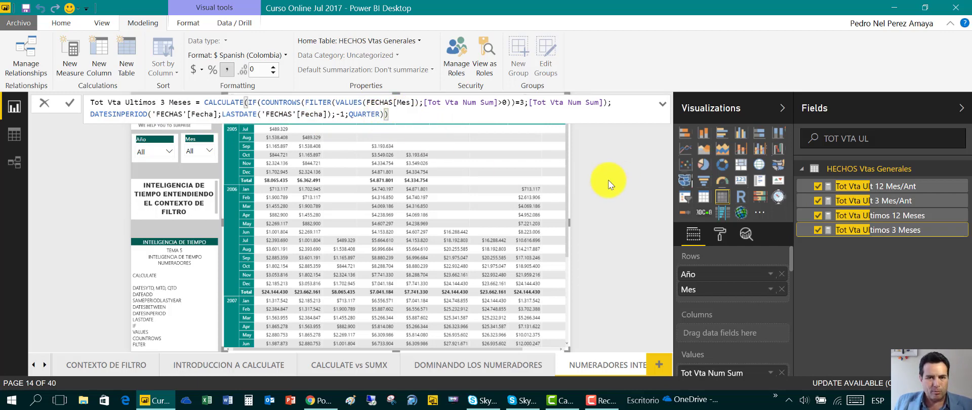
key(Return)
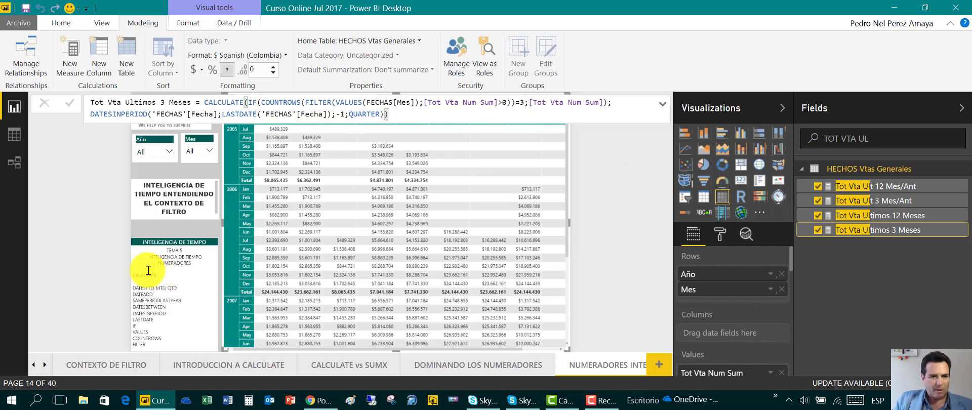
- Close the formula and inspect the September and October 2005 values in the matrix's Tot Vta Ultimos 3 Meses column
click(148, 235)
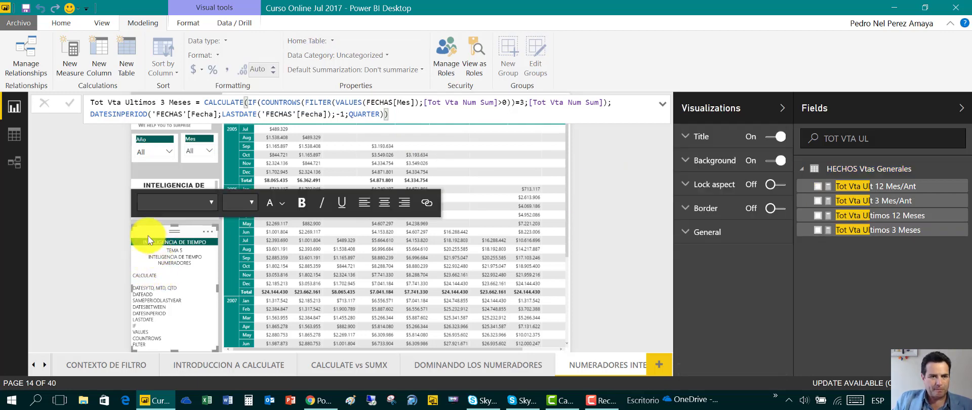
click(452, 97)
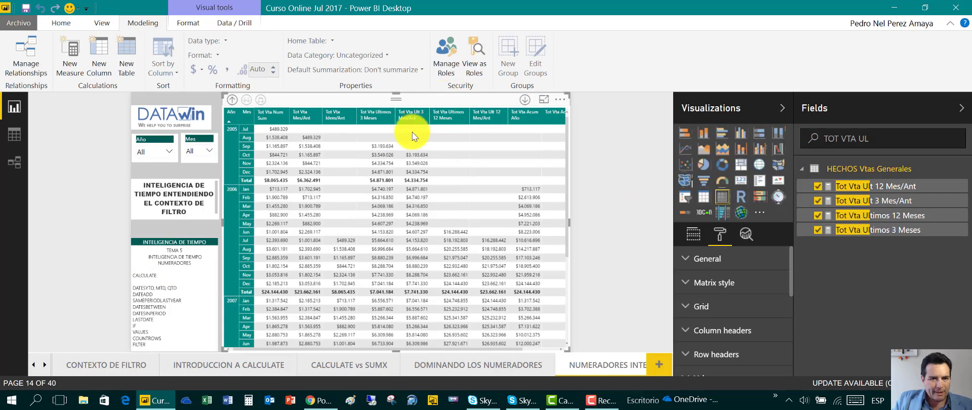
mouse_move(385, 145)
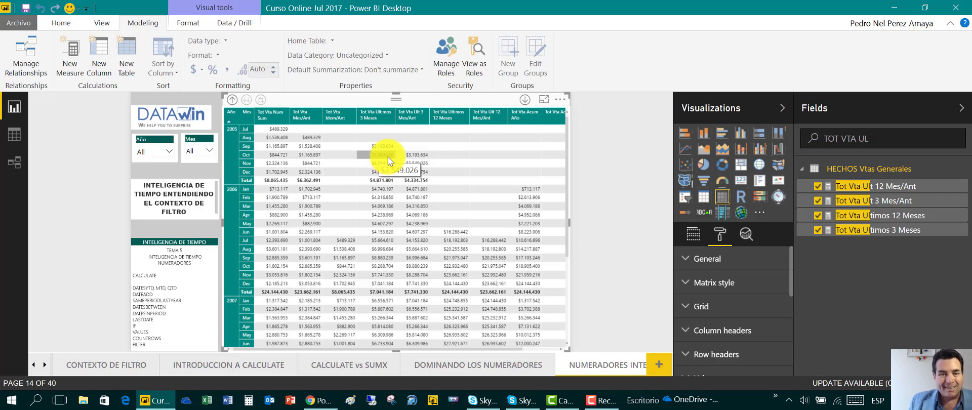
- Open the Tot Vta Ultimos 12 Meses formula and examine its COUNTROWS condition equal to 12 and DATESINPERIOD filter with -1;YEAR
click(892, 218)
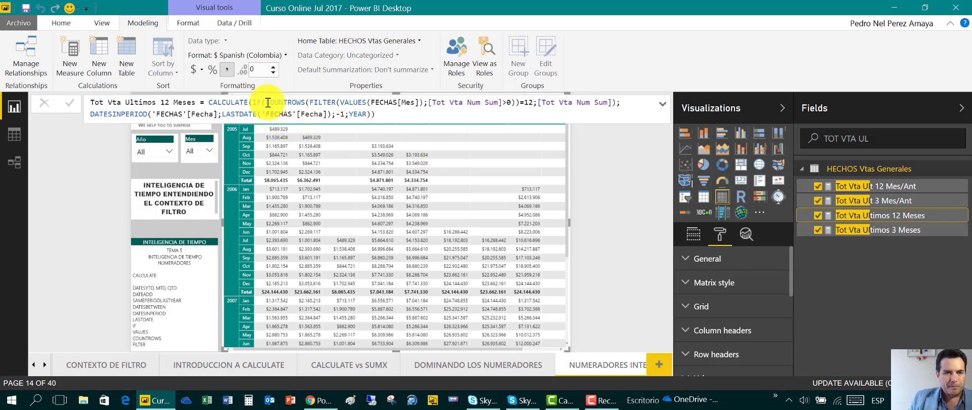
drag(268, 102, 523, 104)
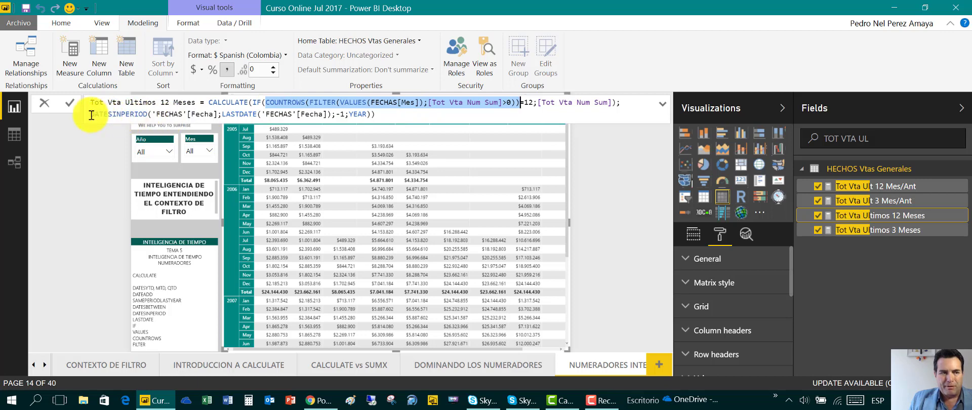
click(373, 114)
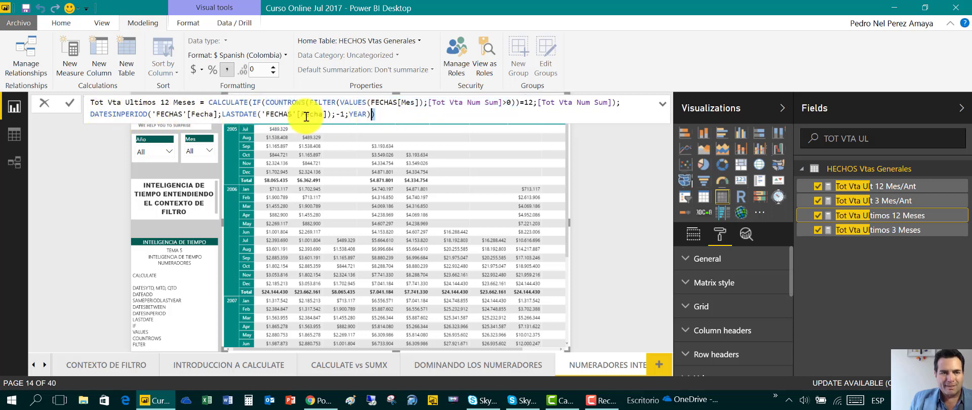
drag(306, 117, 91, 119)
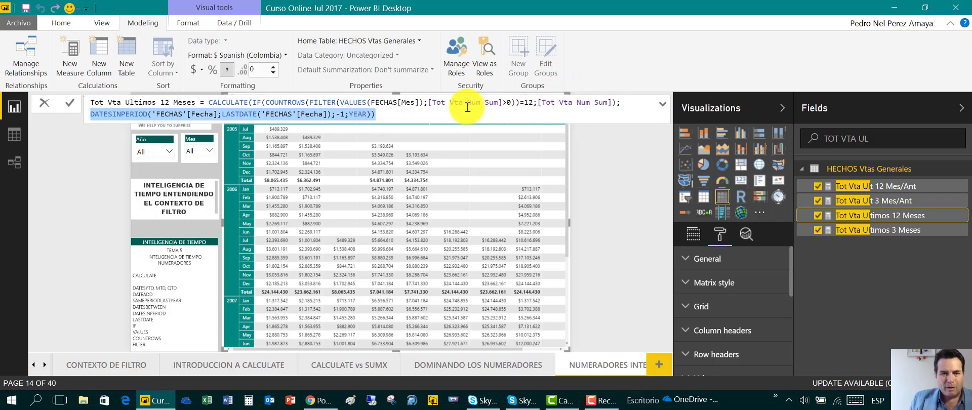
click(533, 102)
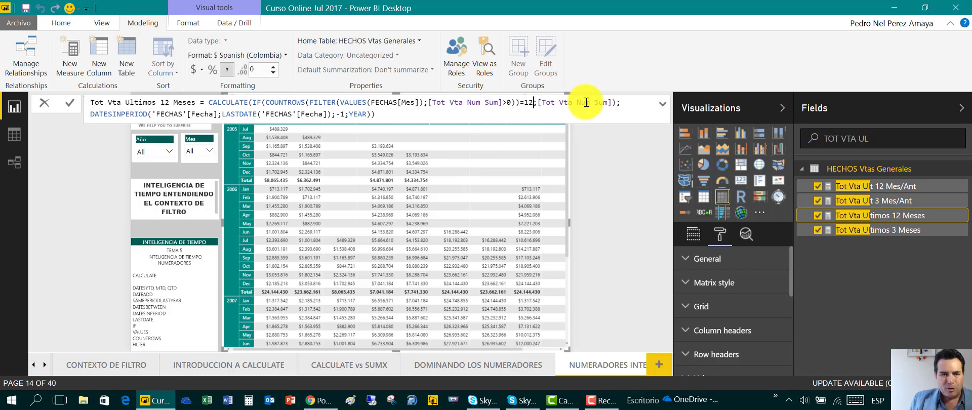
- Close the formula and inspect the June 2006 value in the matrix's Tot Vta Ultimos 12 Meses column
click(156, 234)
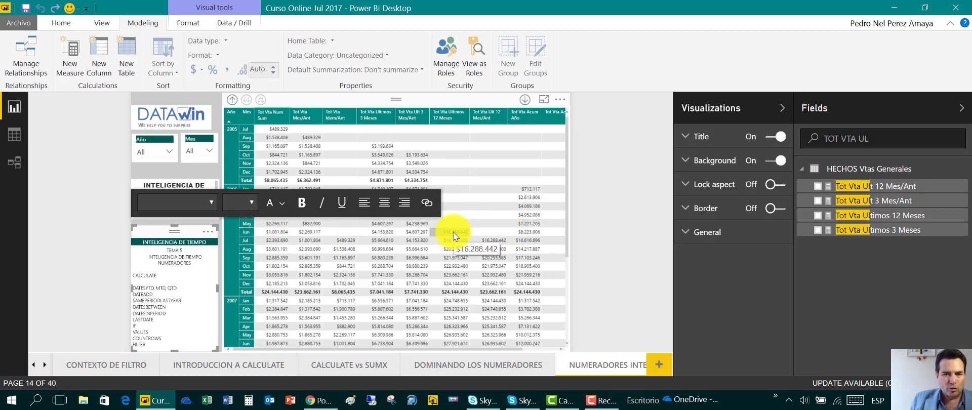
click(188, 173)
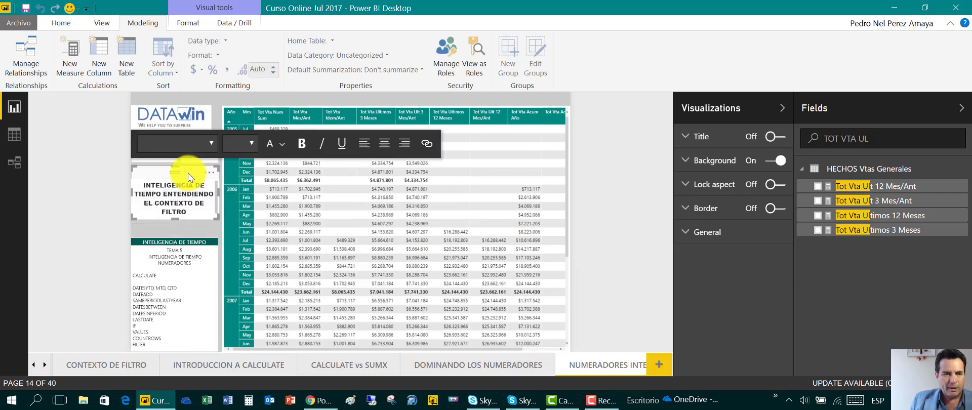
click(190, 102)
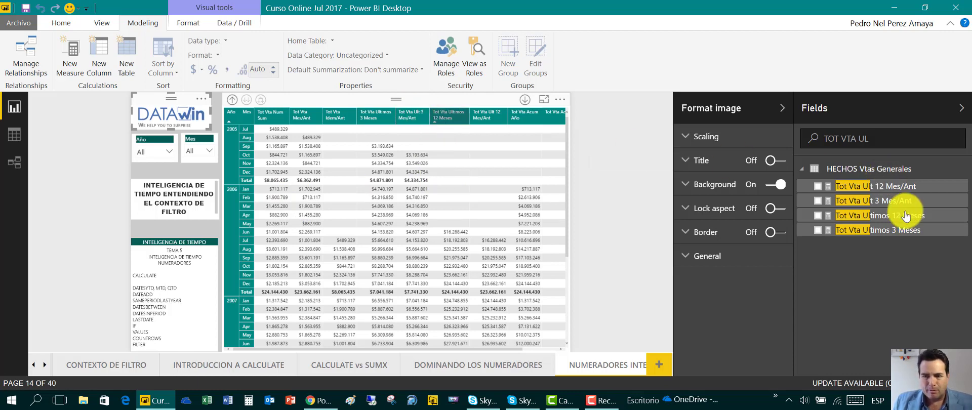
- Open the Tot Vta Ult 3 Mes/Ant formula and examine its [Tot Vta Ultimos 3 Meses] expression and DATEADD(FECHAS[Fecha];-1;MONTH) filter
click(884, 203)
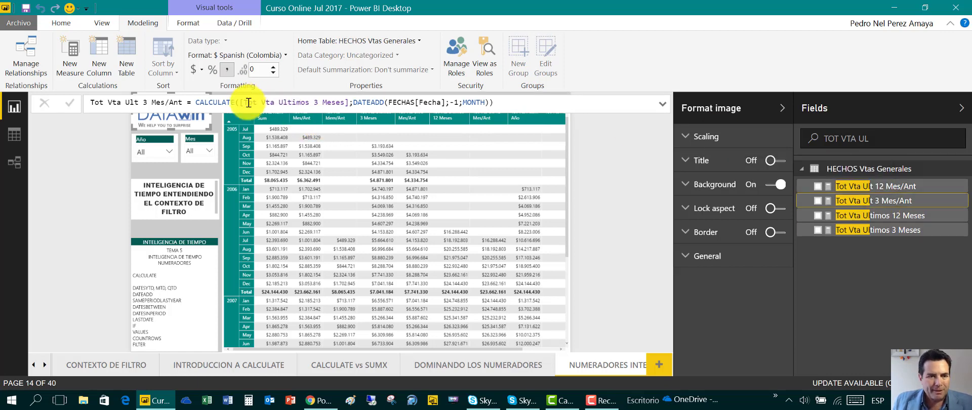
drag(241, 103, 348, 105)
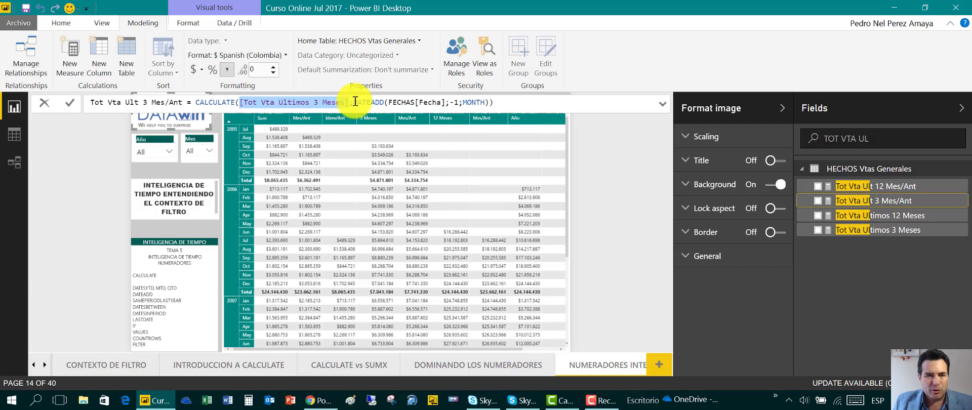
drag(349, 106, 494, 106)
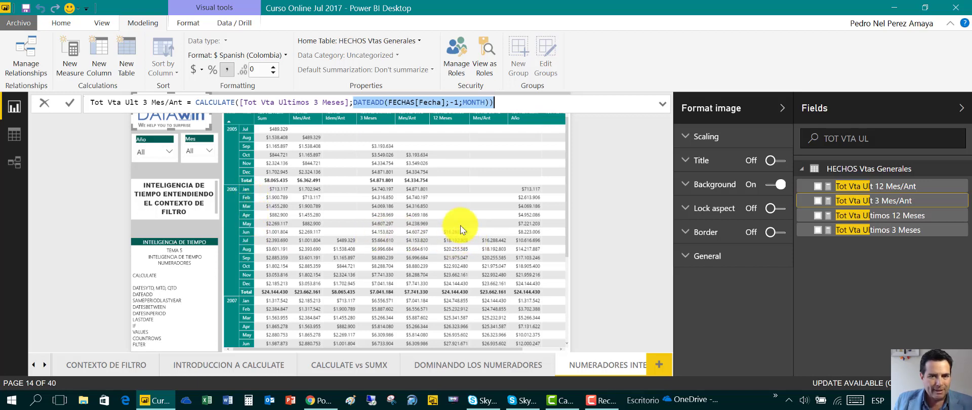
- Open the Tot Vta Ult 12 Mes/Ant formula, examine its [Tot Vta Ultimos 12 Meses] expression and DATEADD(FECHAS[Fecha];-1;MONTH) filter, and close it
click(497, 102)
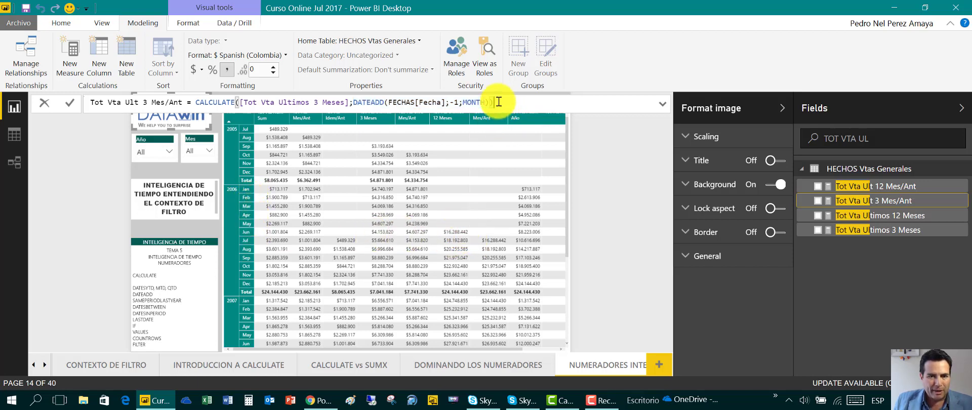
click(884, 187)
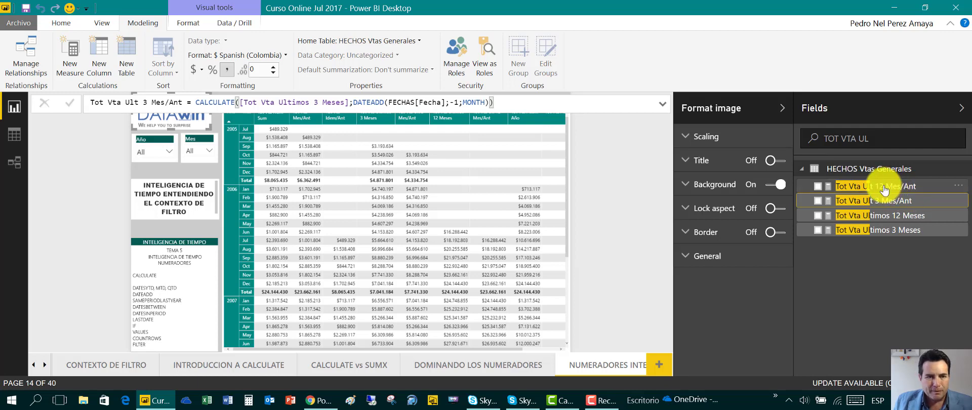
click(884, 188)
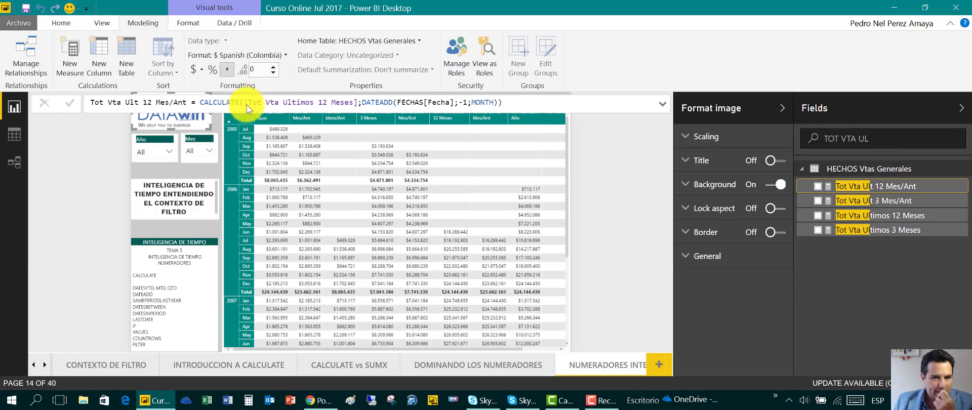
drag(246, 104, 359, 103)
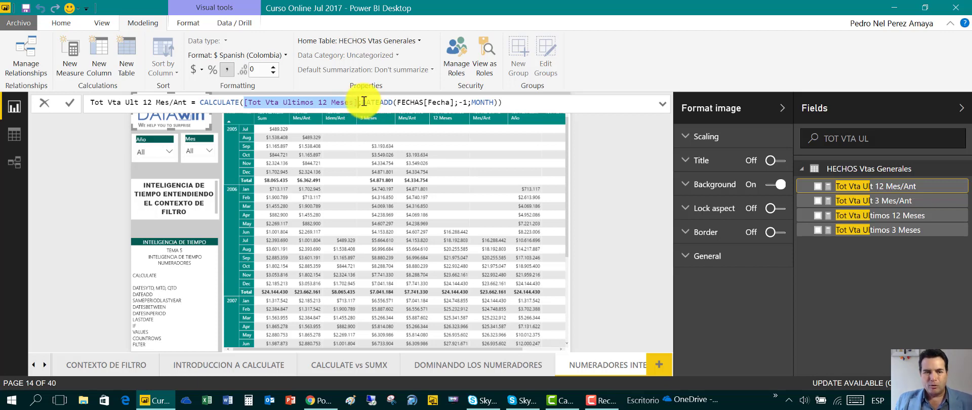
drag(363, 102, 554, 102)
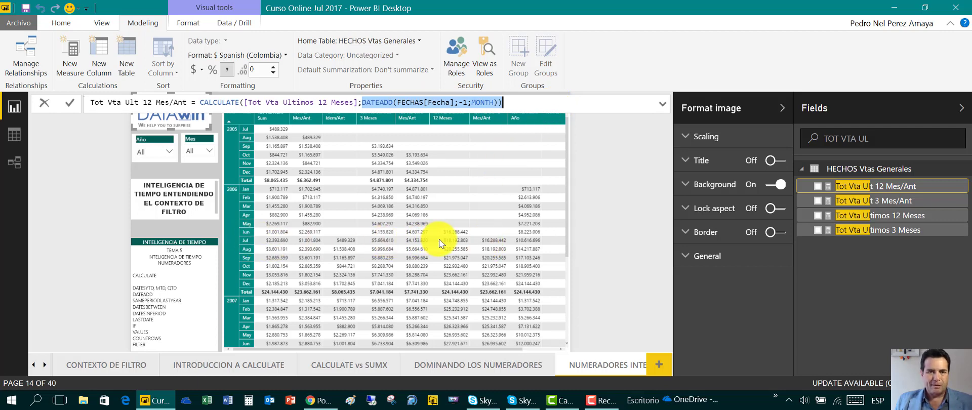
click(514, 102)
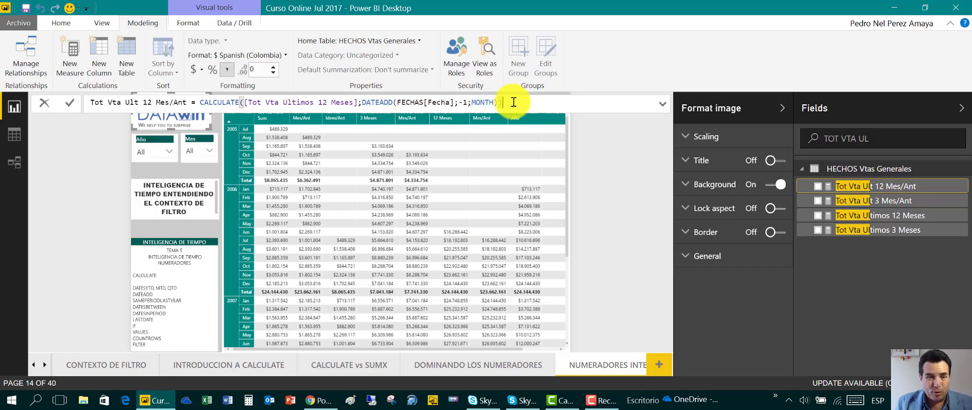
click(581, 157)
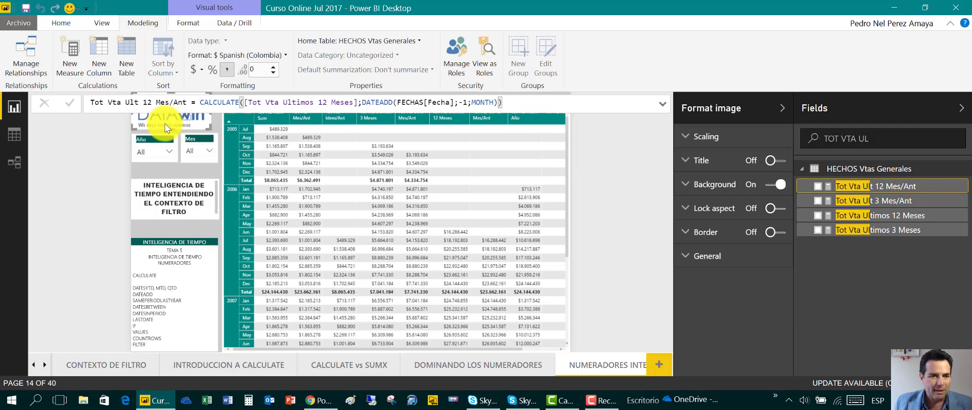
click(188, 171)
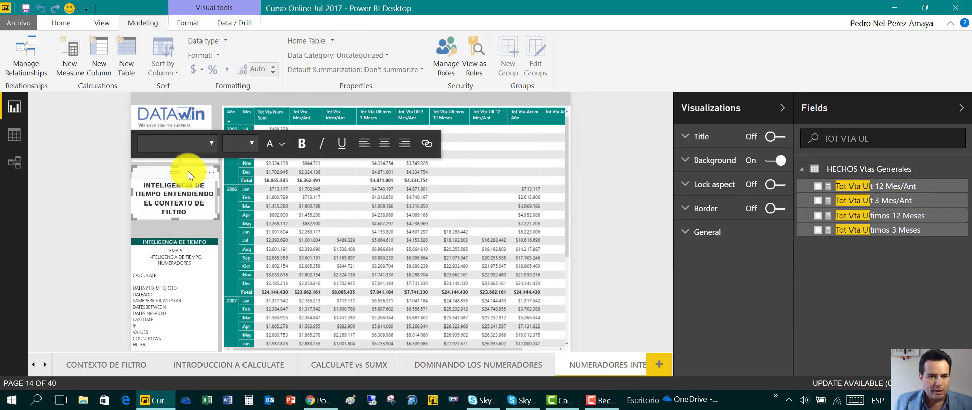
click(189, 100)
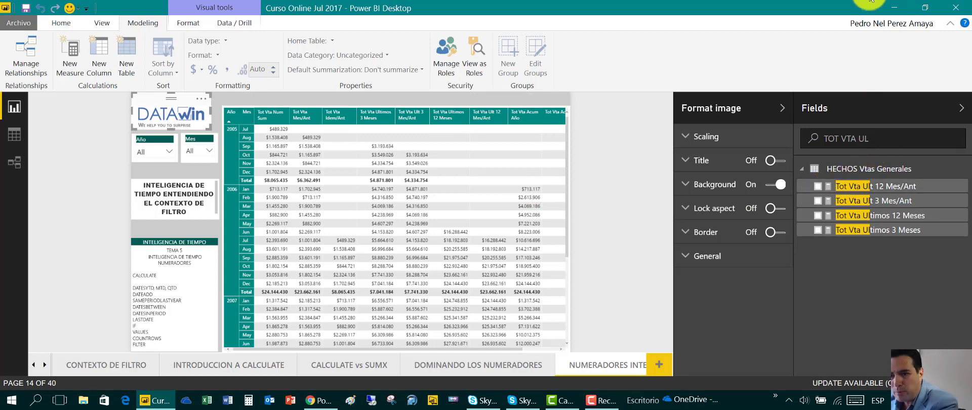
- Search the fields for TOT VTA ACUM and open the Tot Vta Acum Año formula
key(BackSpace)
key(BackSpace)
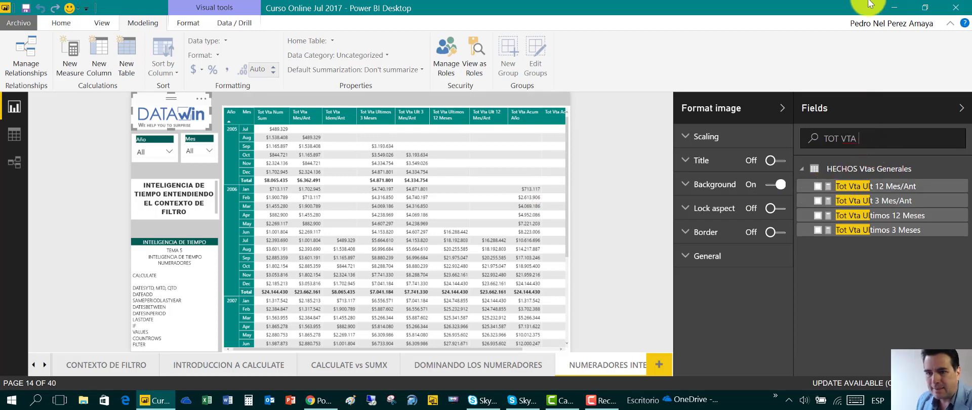
text(ACUM)
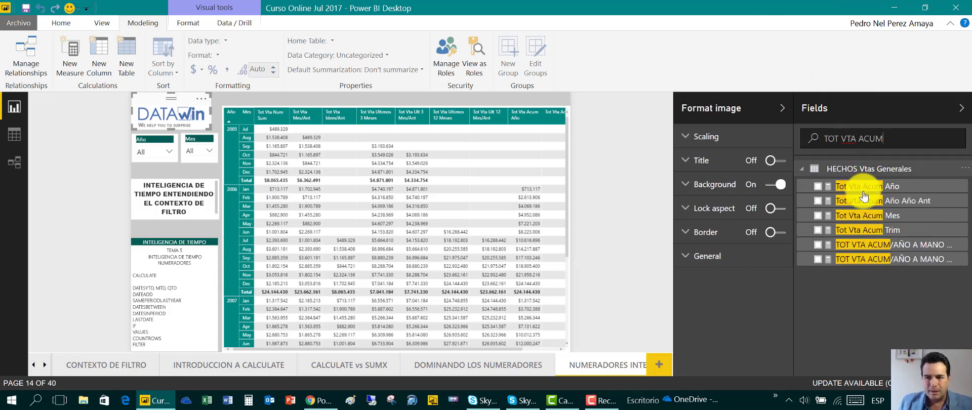
click(863, 191)
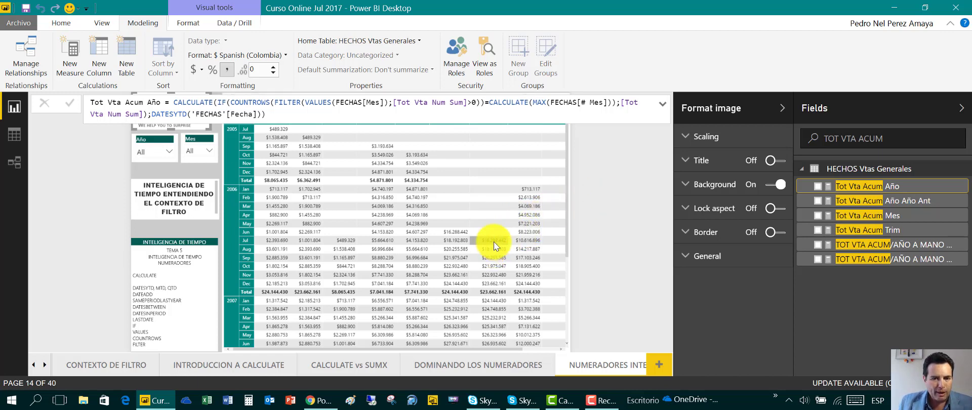
- Close the formula and compare the January to March 2006 values in the matrix's Tot Vta Num Sum and Tot Vta Acum Año columns
click(594, 221)
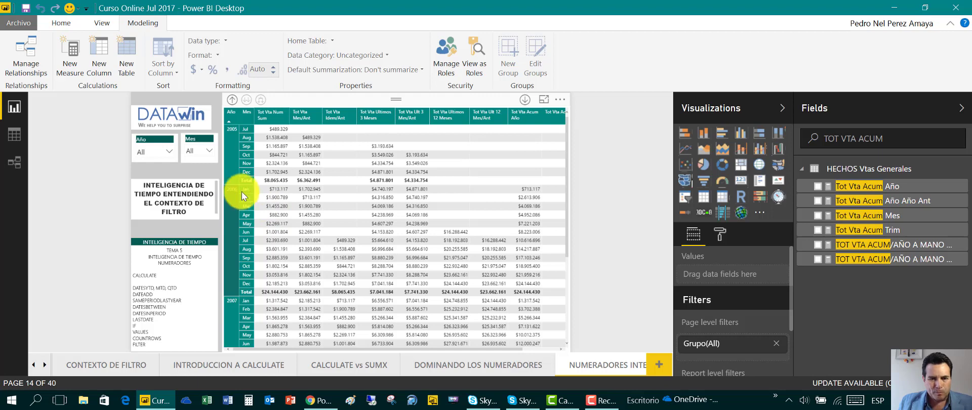
mouse_move(542, 191)
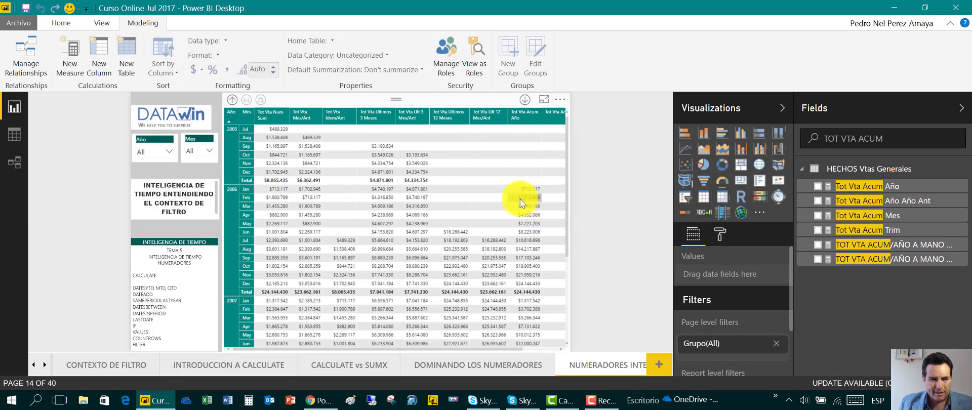
mouse_move(276, 207)
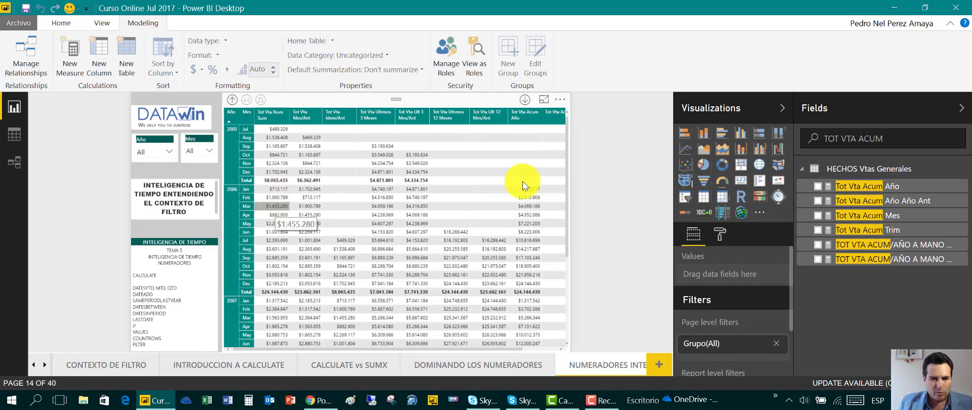
mouse_move(539, 207)
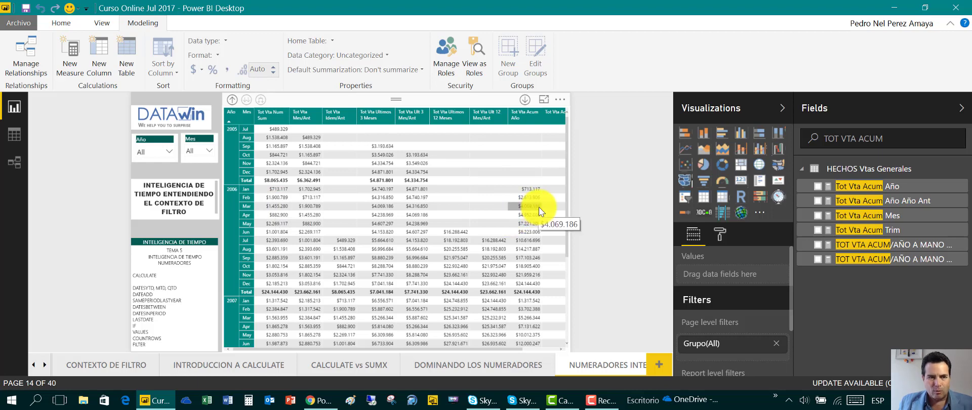
- Reopen the Tot Vta Acum Año formula and examine its DATESYTD('FECHAS'[Fecha]) filter and [Tot Vta Num Sum] result expression
click(885, 190)
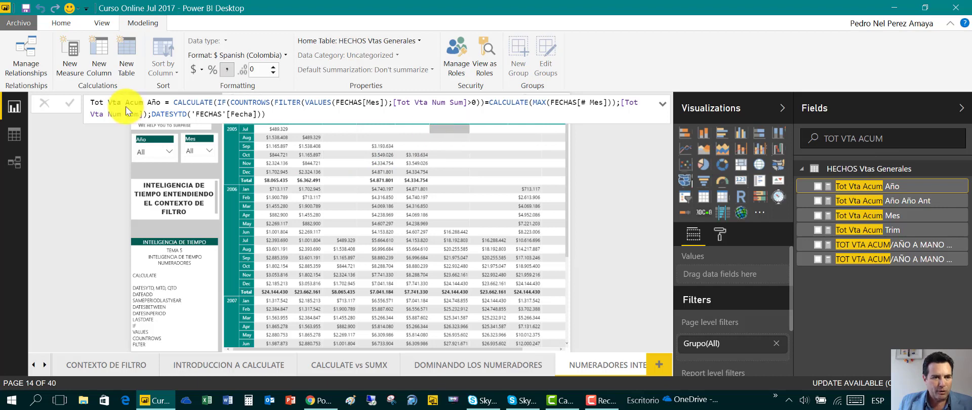
drag(148, 114, 285, 116)
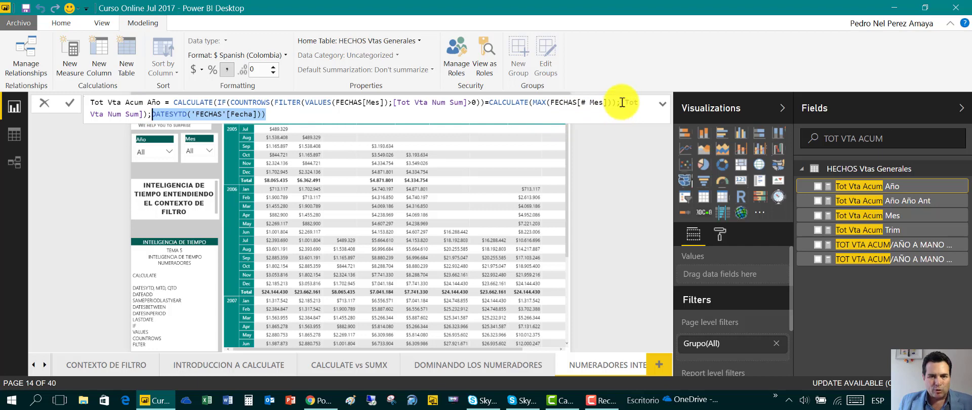
drag(622, 103, 143, 115)
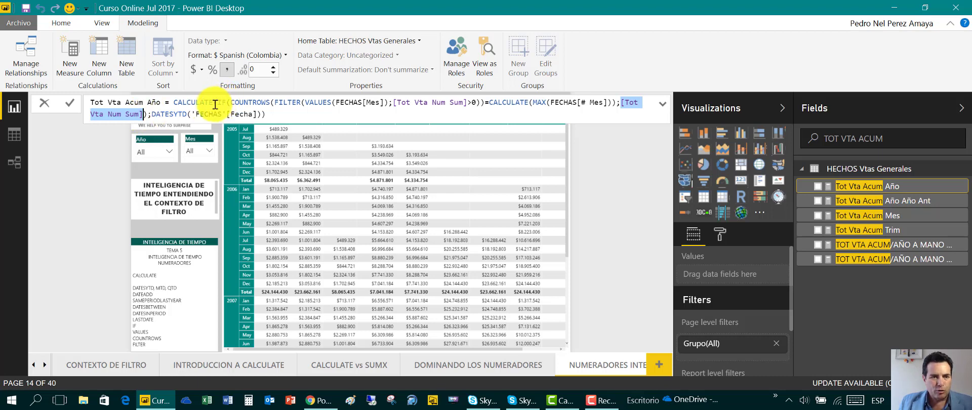
- Examine the IF condition equating COUNTROWS of months with [Tot Vta Num Sum]>0 to CALCULATE(MAX(FECHAS[# Mes])), and close the formula
drag(218, 103, 486, 105)
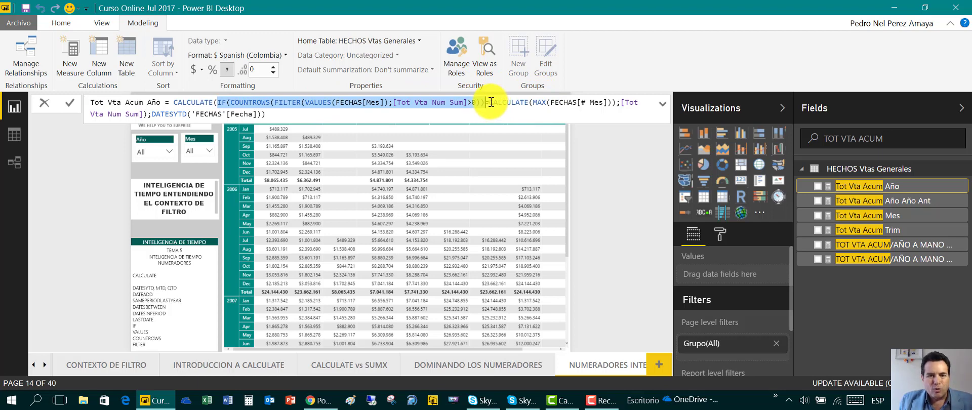
drag(490, 103, 616, 105)
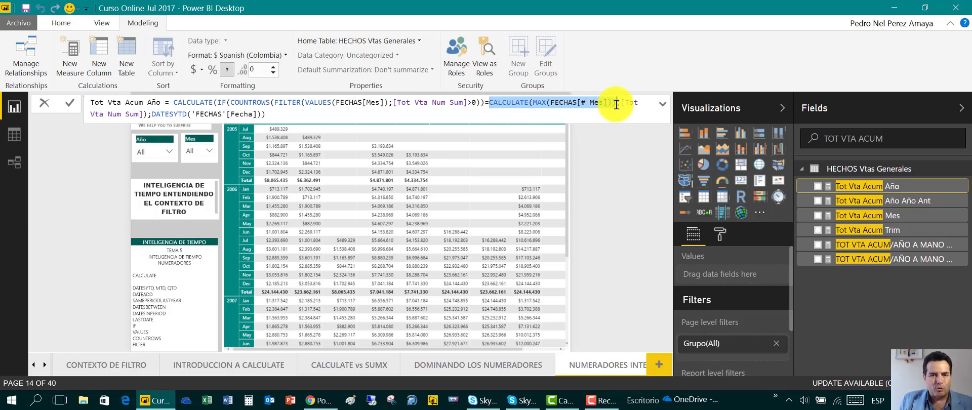
click(600, 121)
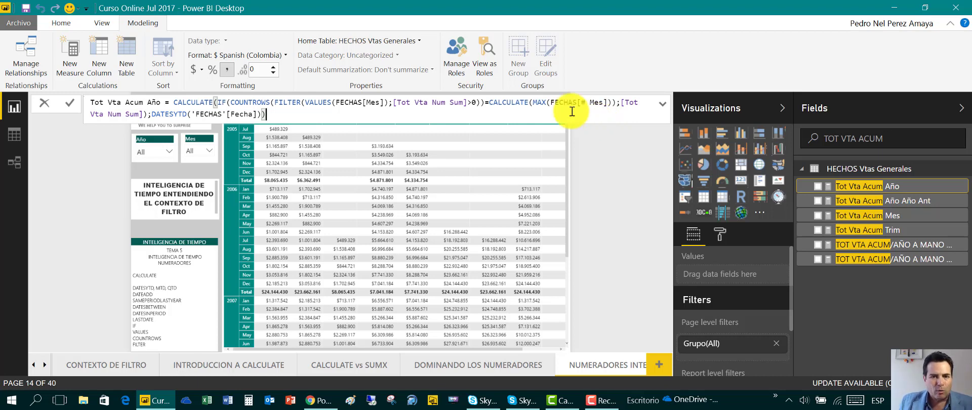
drag(490, 102, 604, 105)
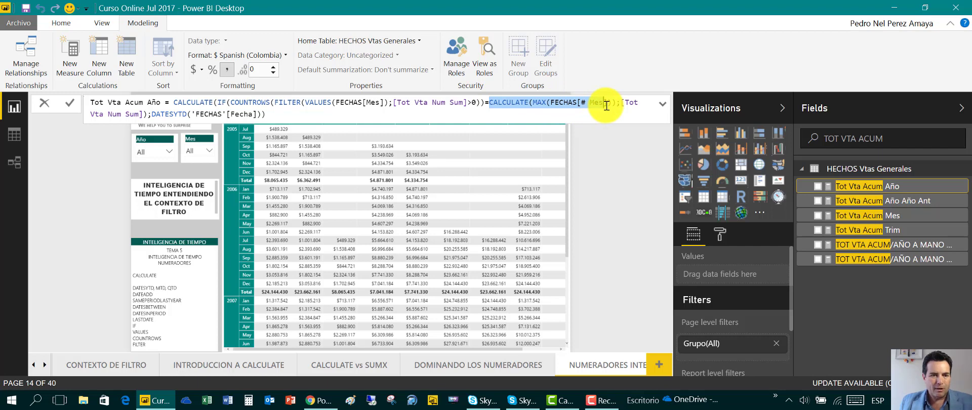
drag(606, 106, 611, 105)
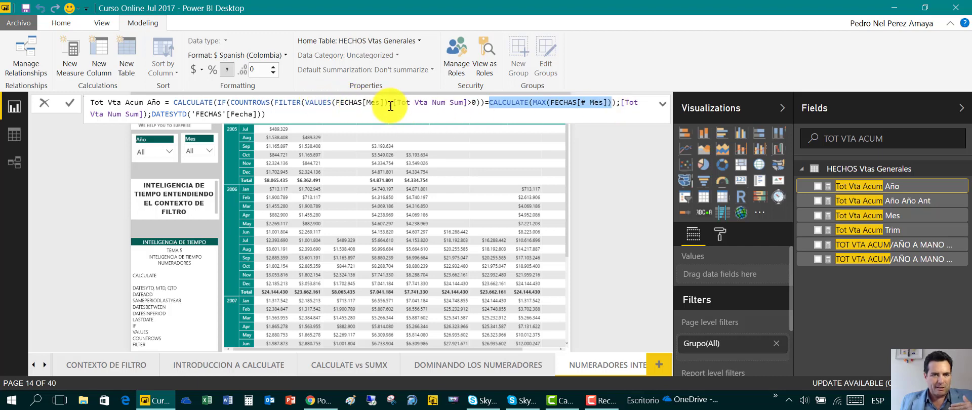
drag(392, 103, 485, 104)
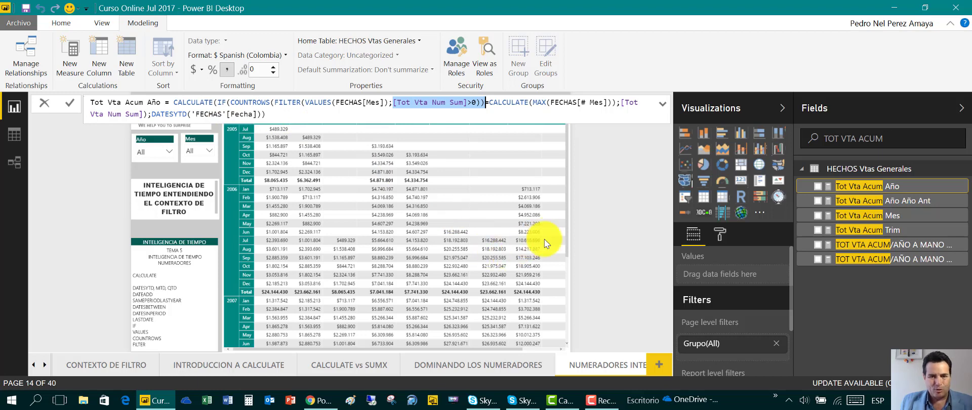
click(153, 170)
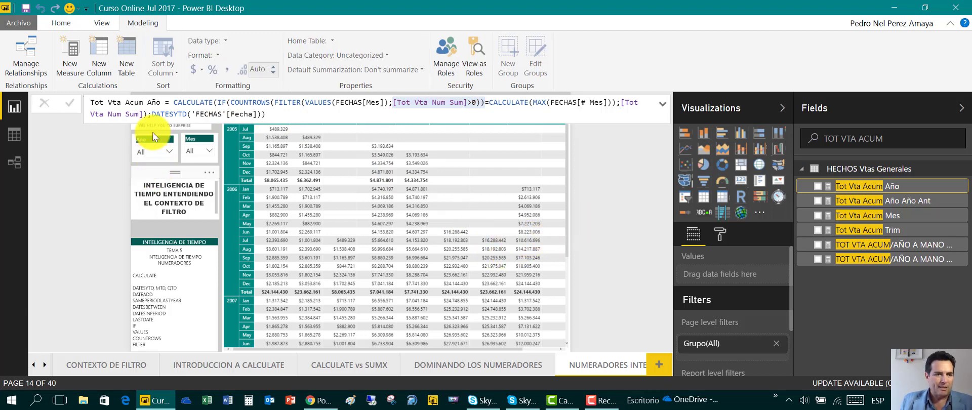
click(153, 132)
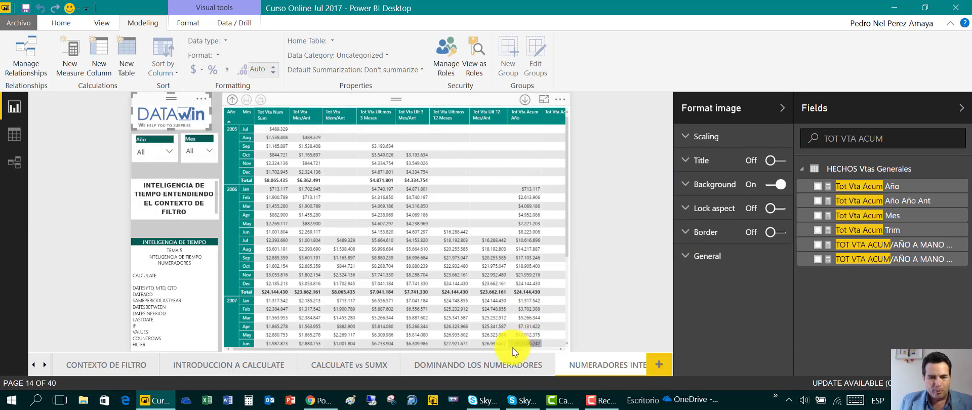
- Open the Tot Vta Acum Año Año Ant formula and examine its SAMEPERIODLASTYEAR(DATESYTD('FECHAS'[Fecha])) filter alongside its matrix column
click(533, 346)
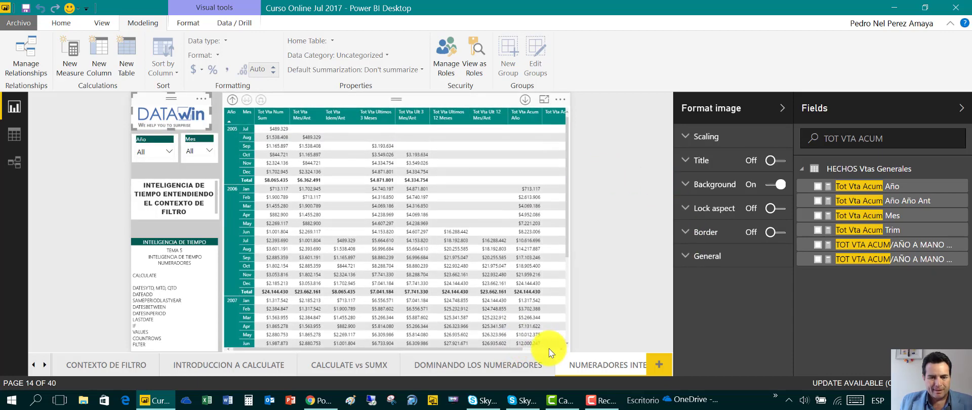
drag(517, 350, 558, 350)
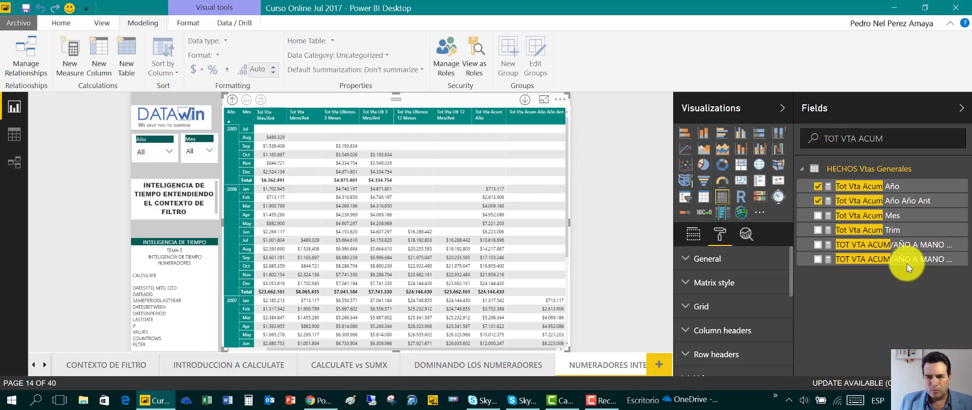
click(903, 205)
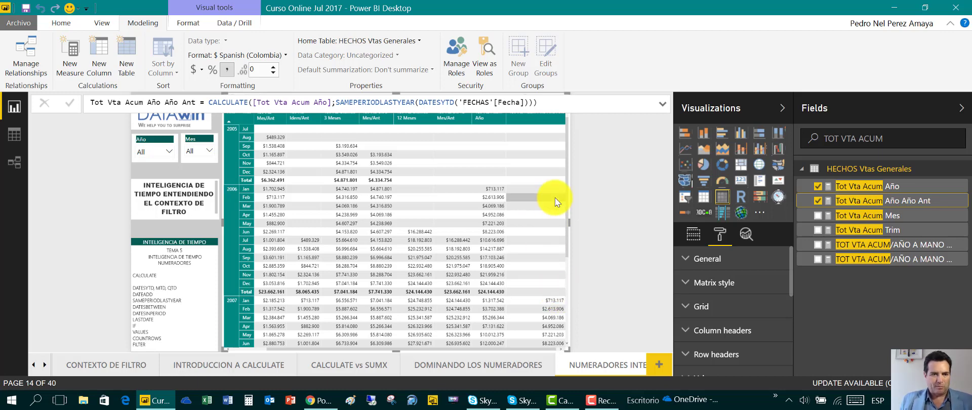
click(547, 102)
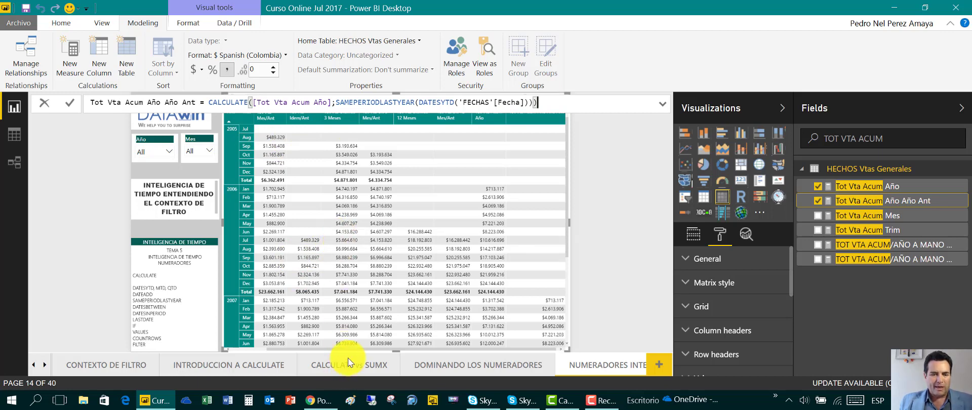
key(Return)
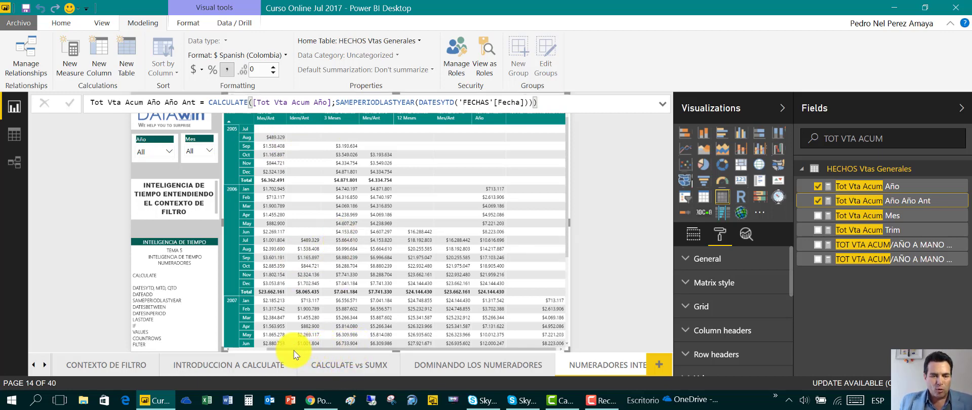